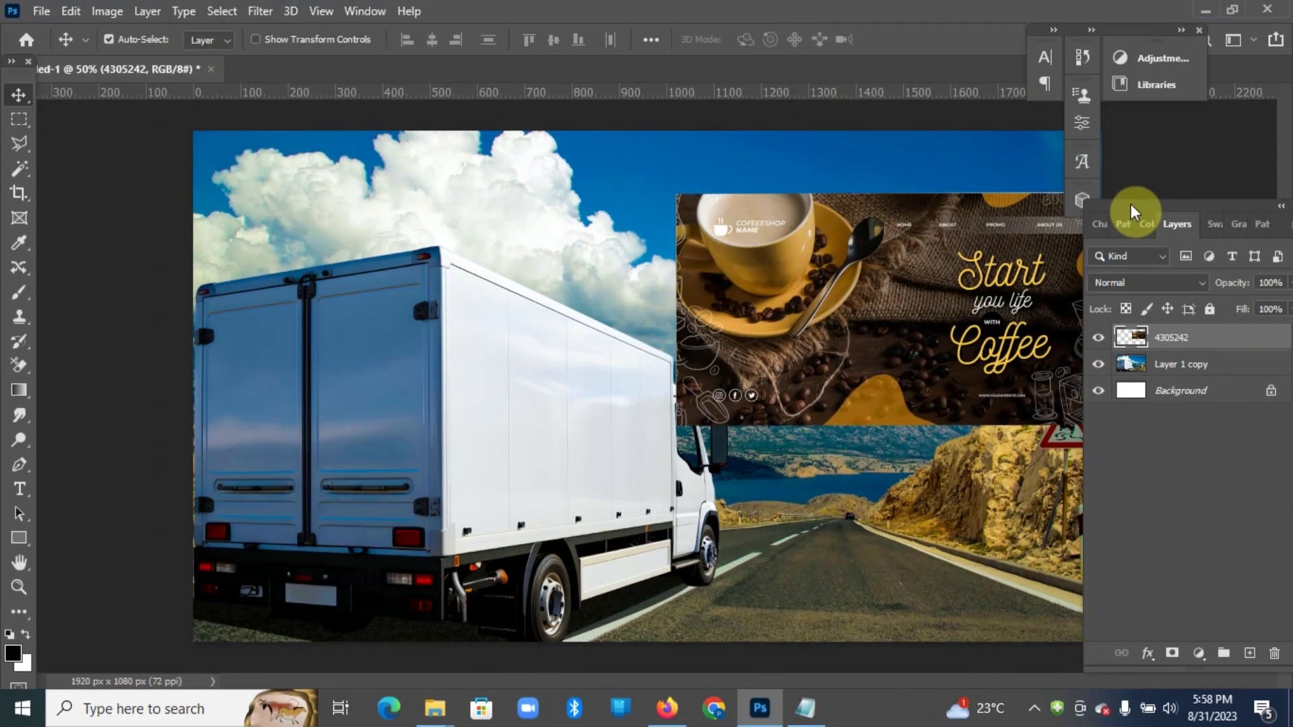
Step: Move the coffee banner onto the truck's side, then select and copy the whole canvas
mouse_move(919, 215)
left_mouse_down()
mouse_move(970, 202)
mouse_move(1004, 256)
left_mouse_up()
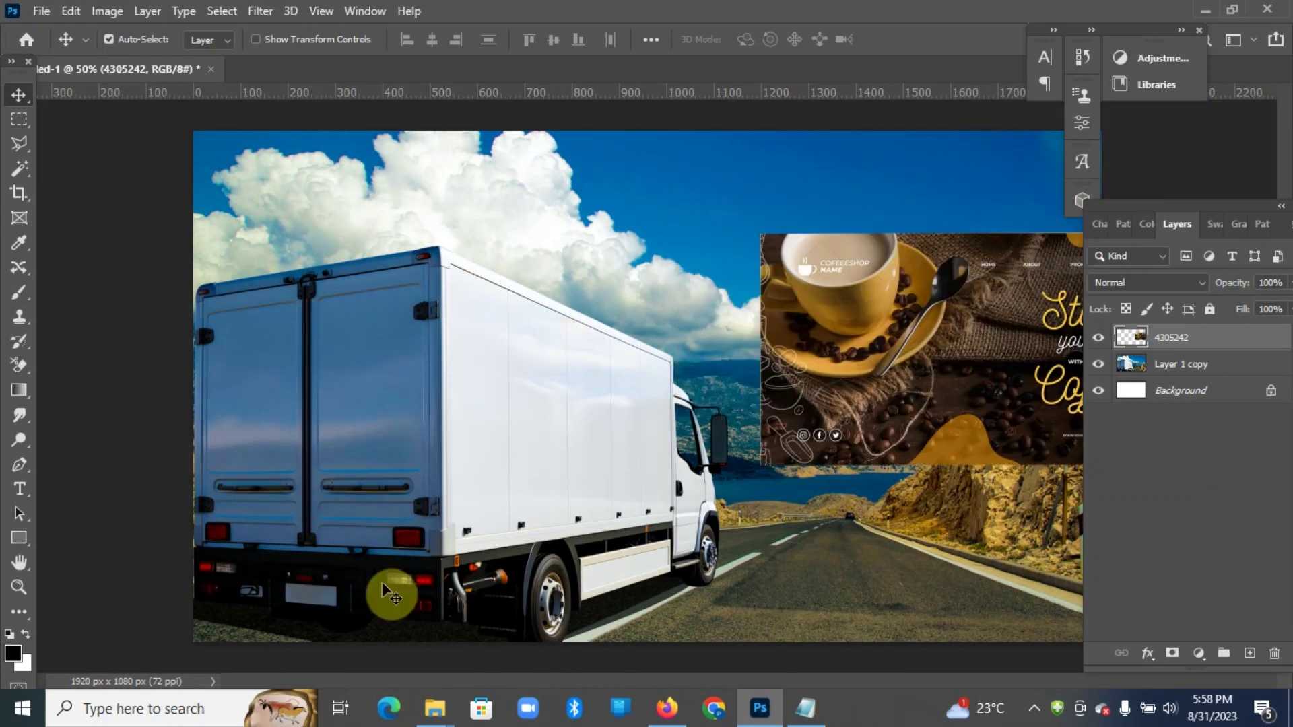
mouse_move(958, 290)
left_mouse_down()
mouse_move(707, 283)
mouse_move(410, 397)
mouse_move(327, 319)
mouse_move(475, 354)
mouse_move(519, 404)
mouse_move(368, 355)
mouse_move(668, 306)
mouse_move(811, 211)
mouse_move(817, 242)
mouse_move(661, 314)
left_mouse_up()
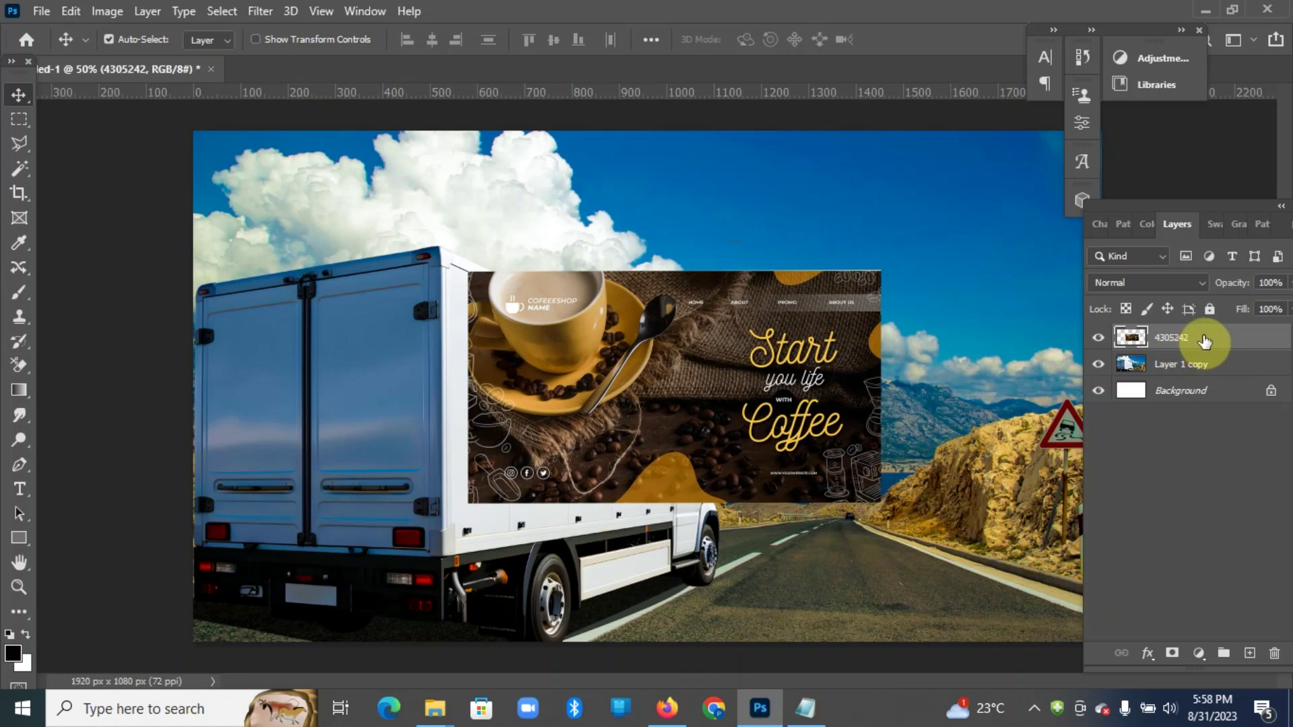
key("ctrl+a")
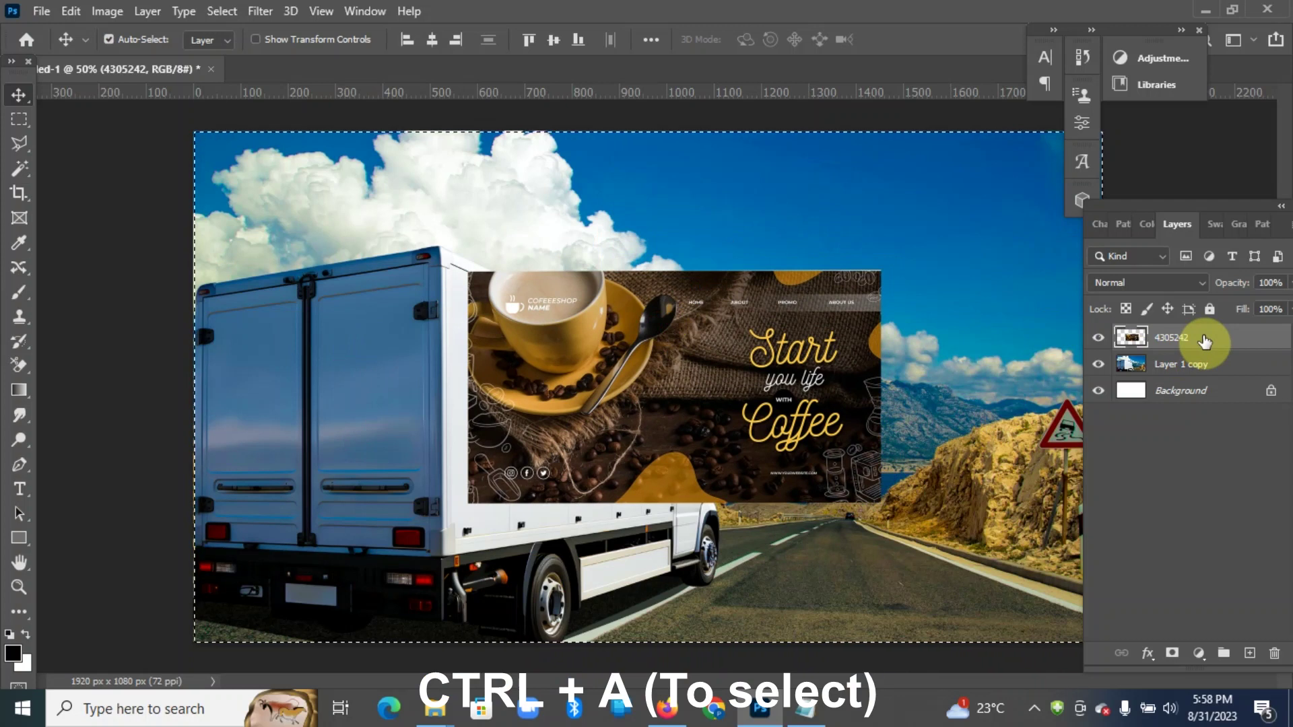
key("ctrl+c")
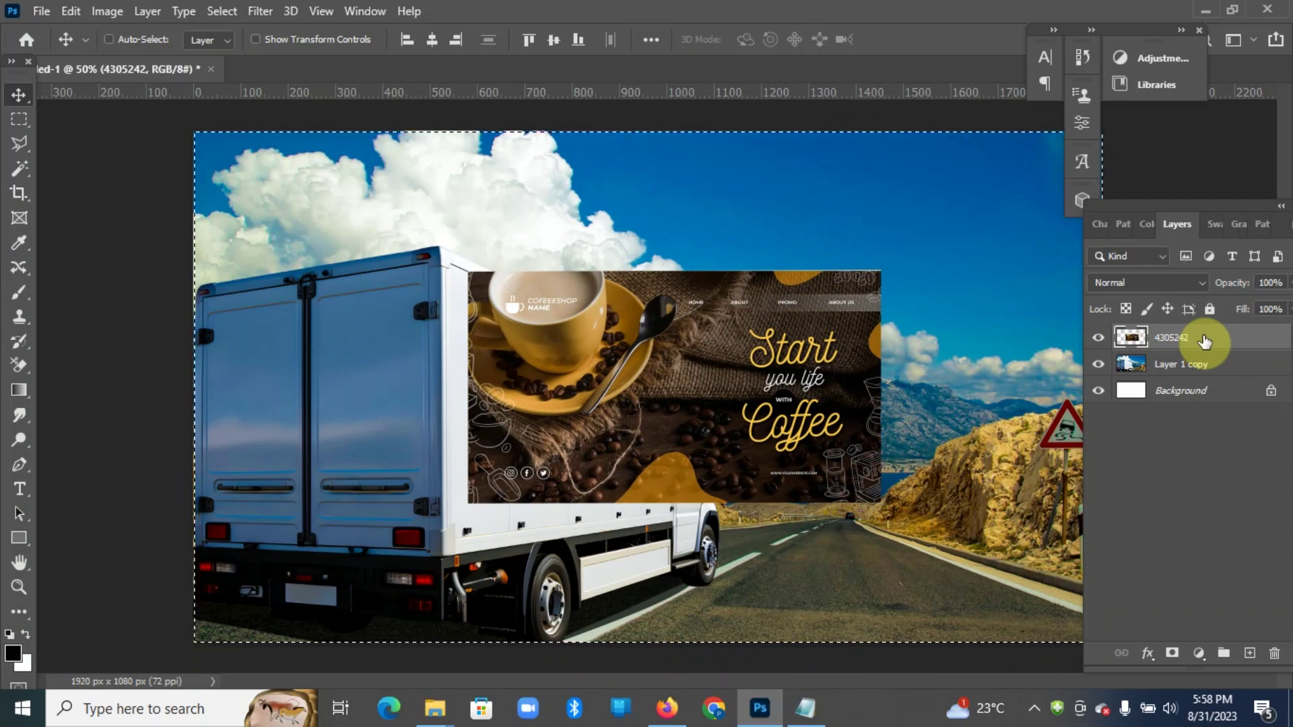
Step: Hide the banner layer, deselect, and add an empty layer on top
left_click(1098, 340)
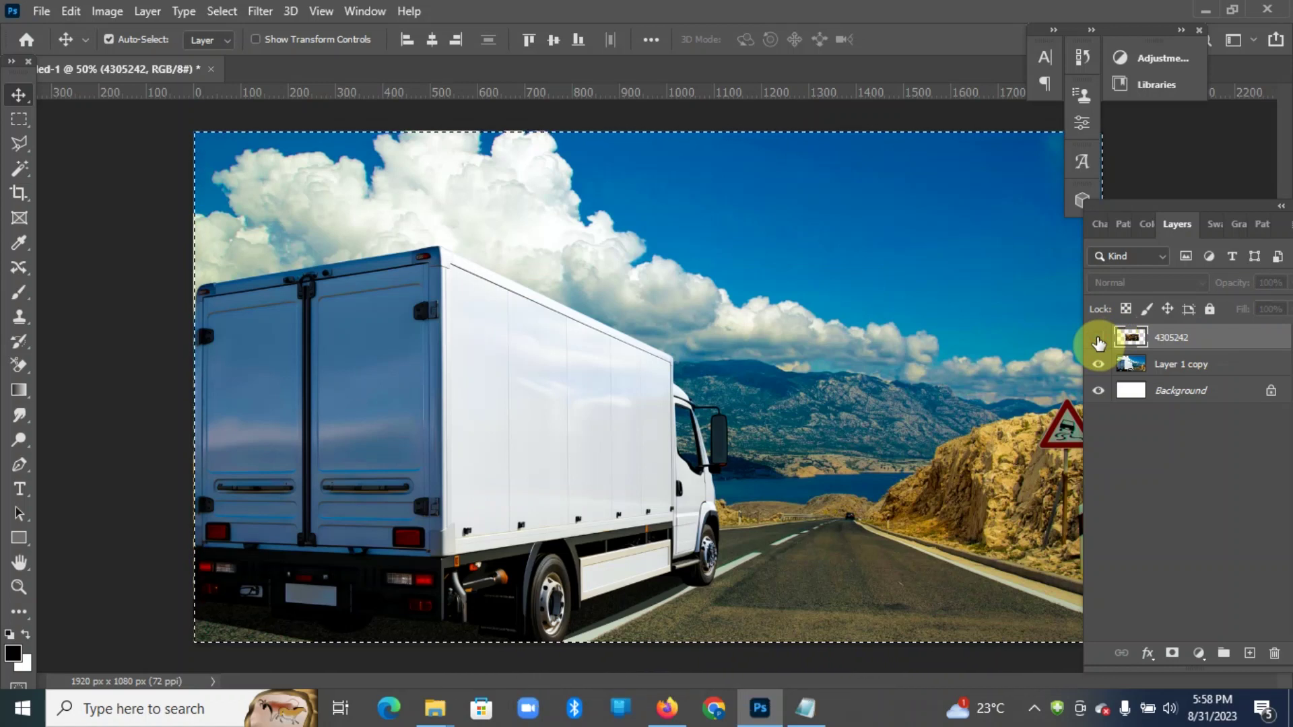
key("ctrl+d")
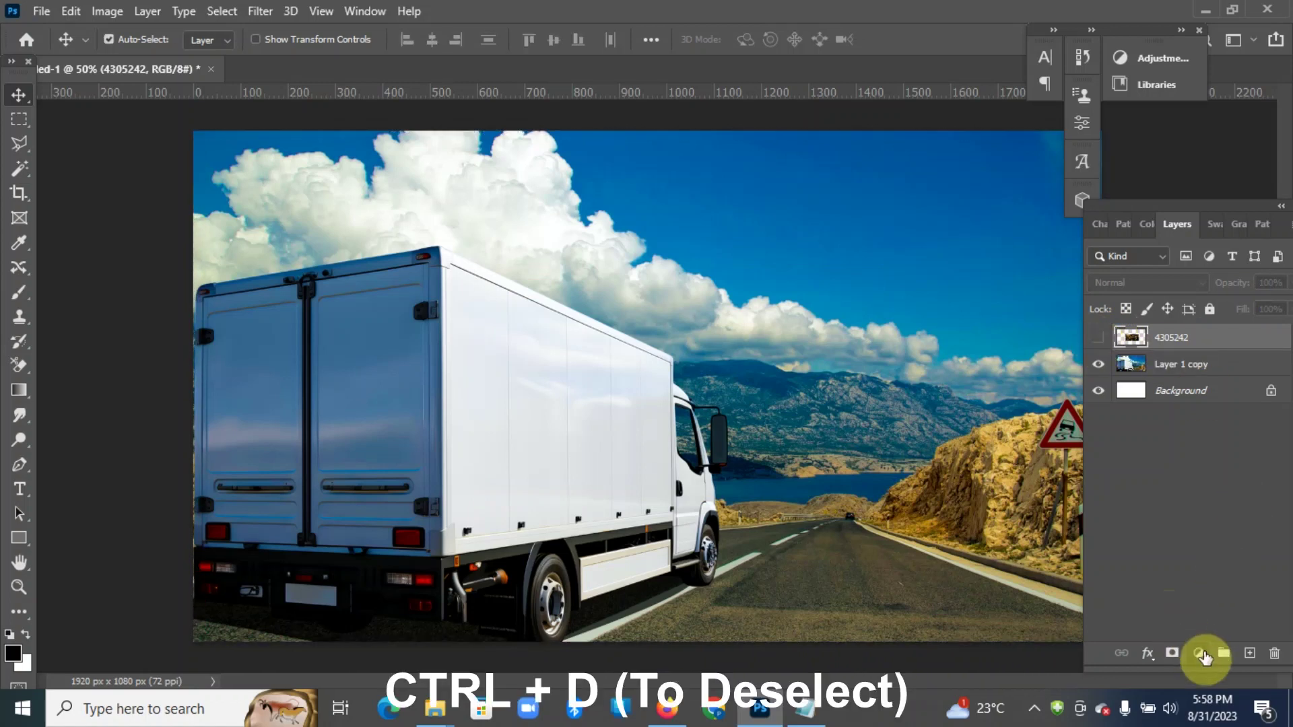
left_click(1249, 658)
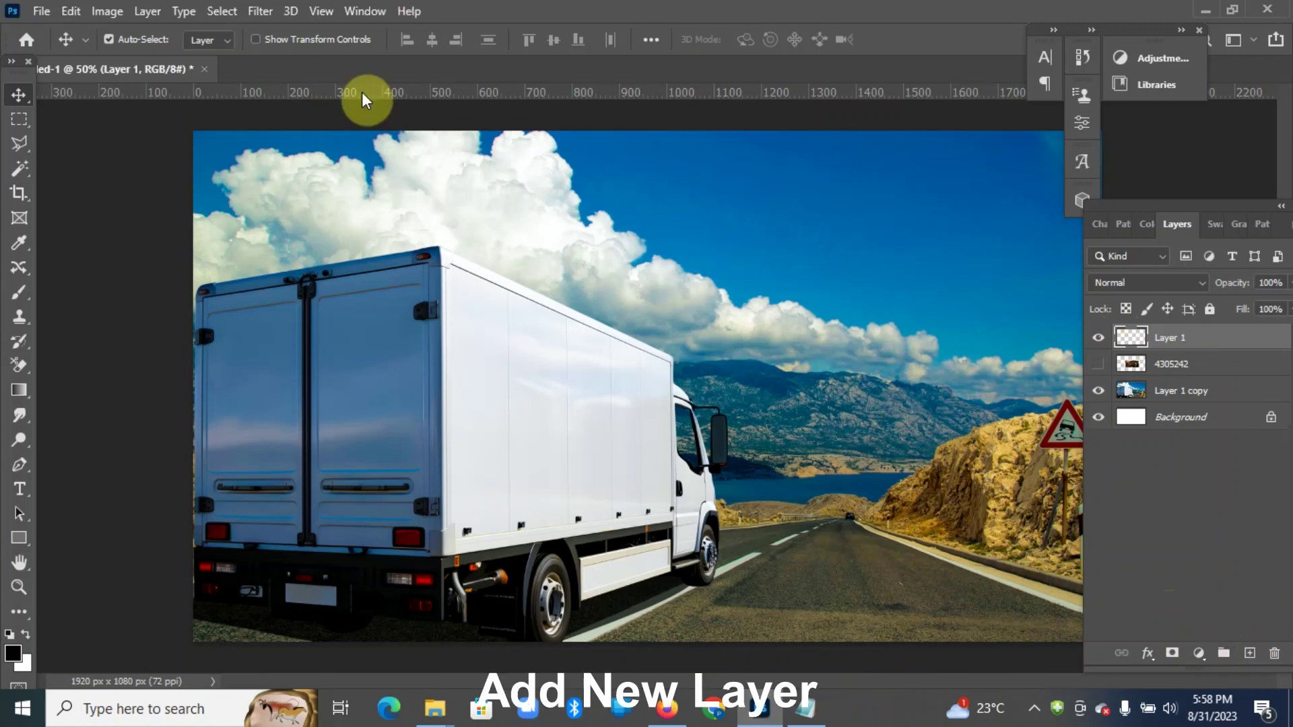
Step: Open Filter > Vanishing Point and pick the Create Plane tool
left_click(260, 12)
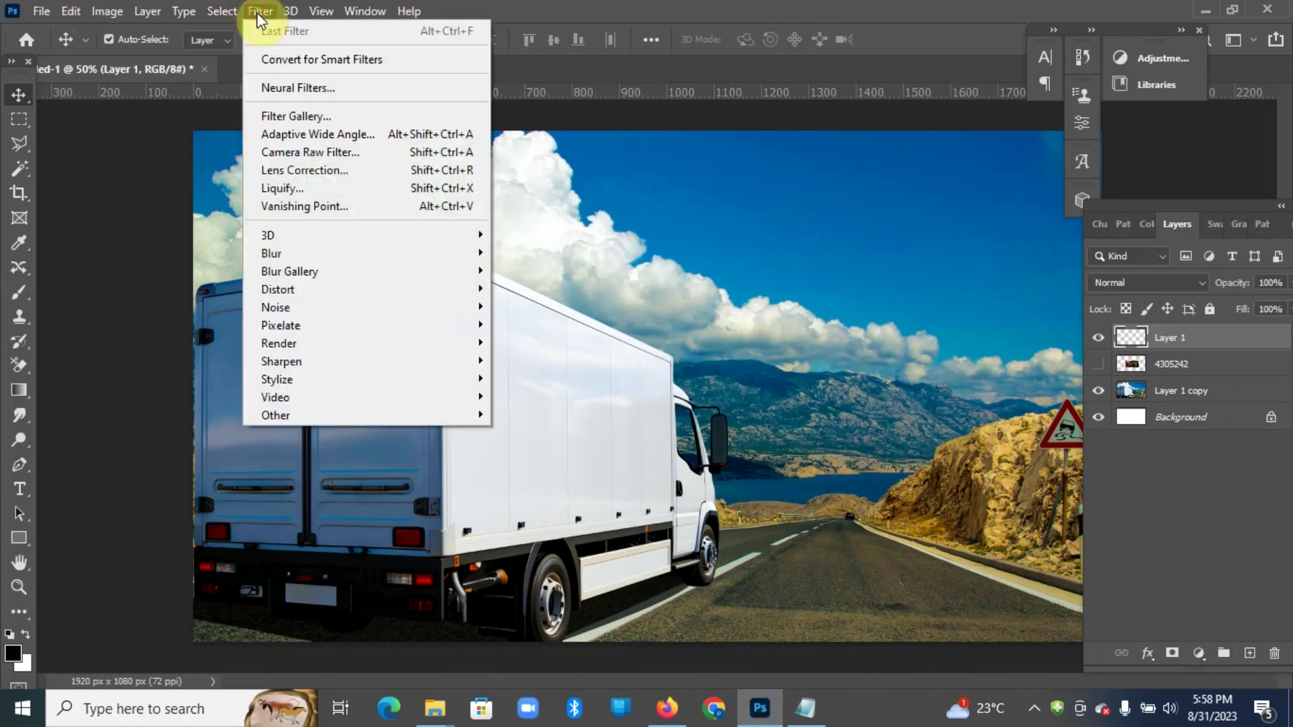
left_click(299, 208)
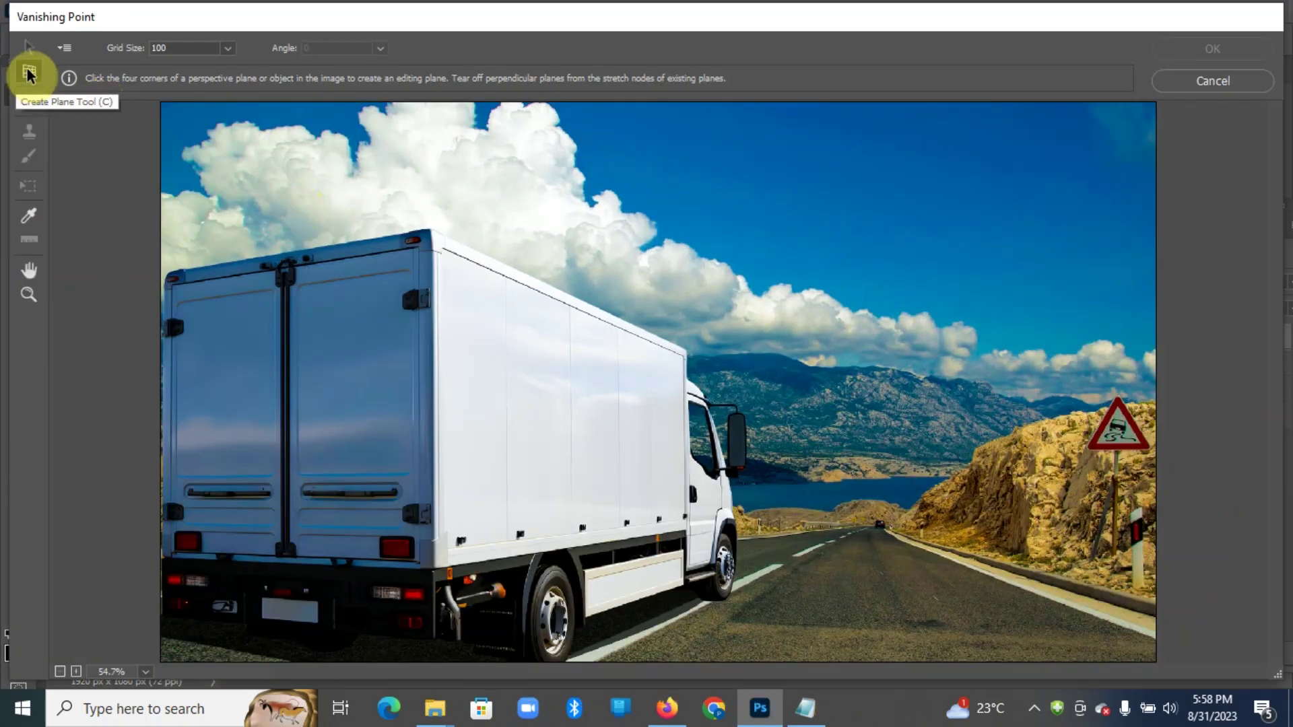
left_click(28, 74)
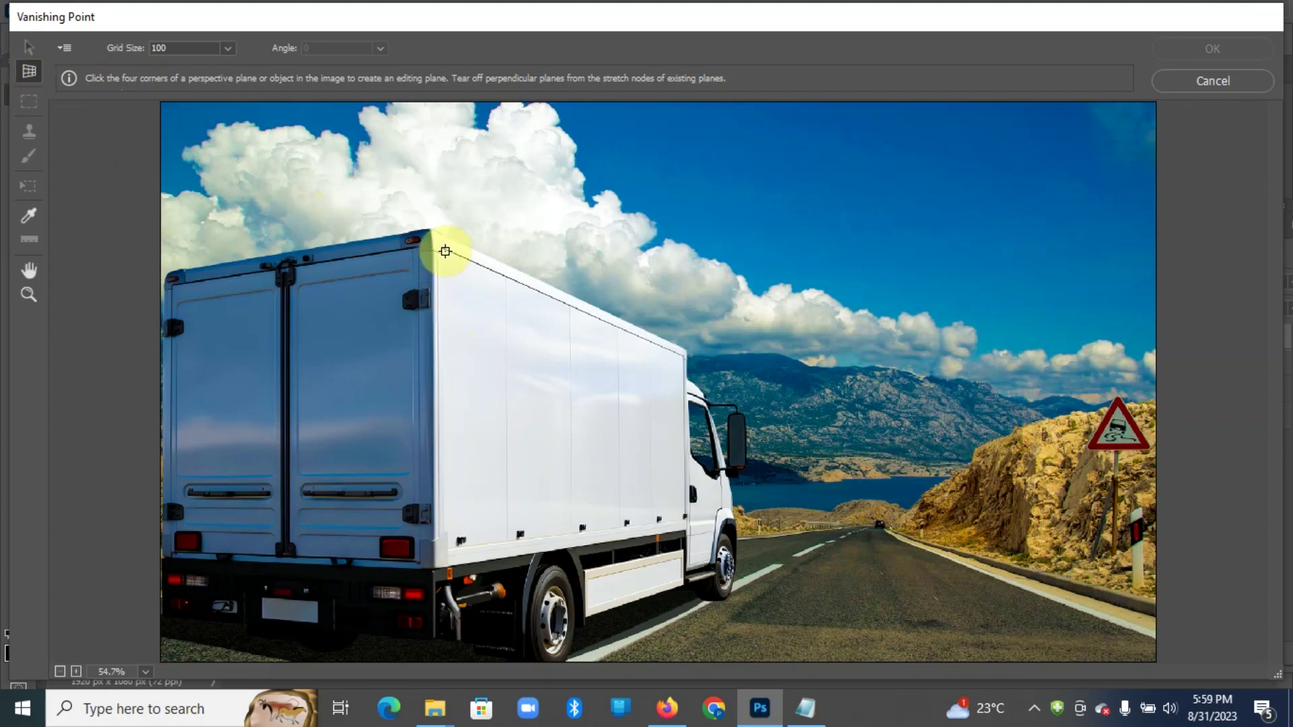
Step: Trace a four-corner perspective plane over the truck's side panel
left_click(445, 251)
left_click(683, 356)
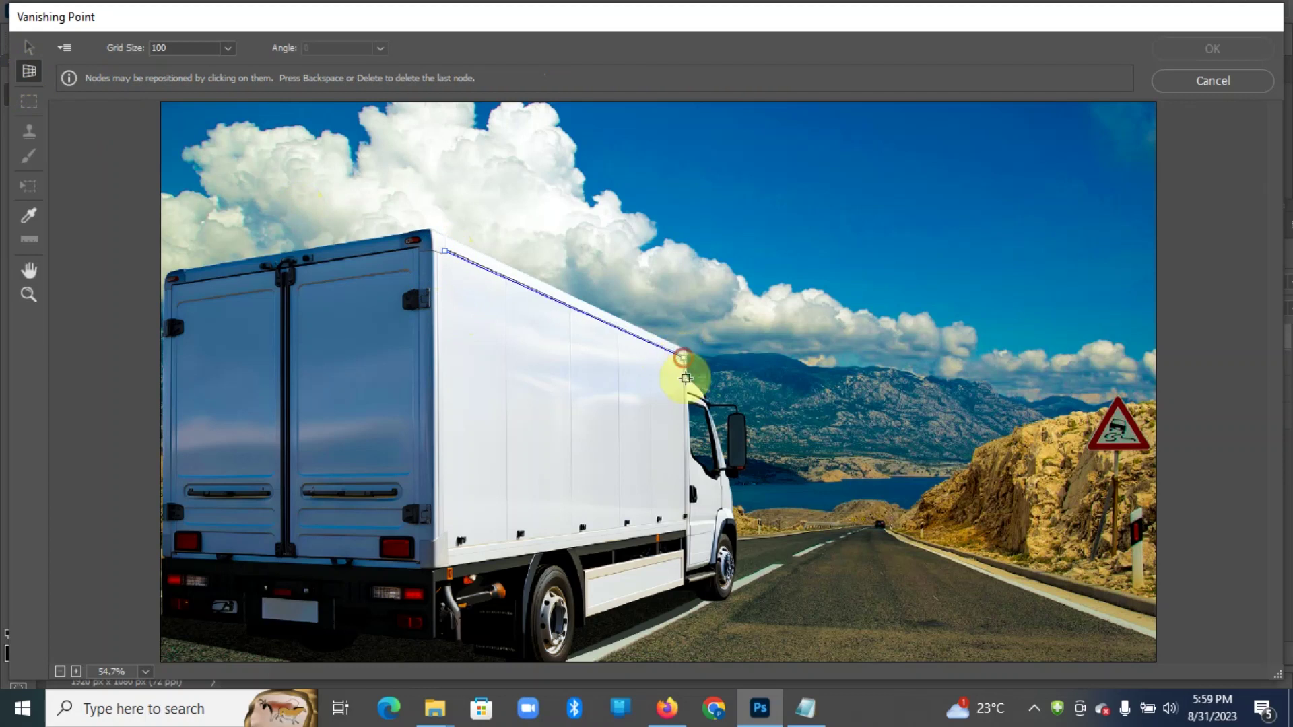
left_click(685, 514)
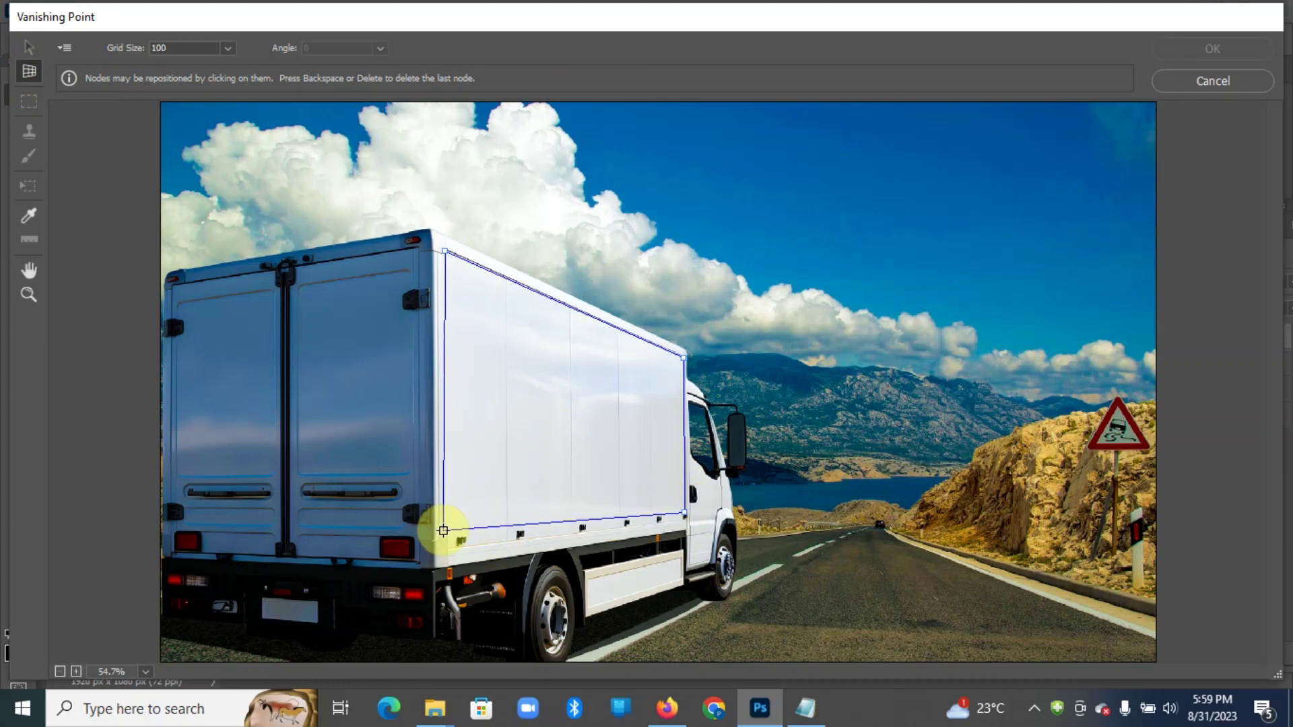
left_click(443, 529)
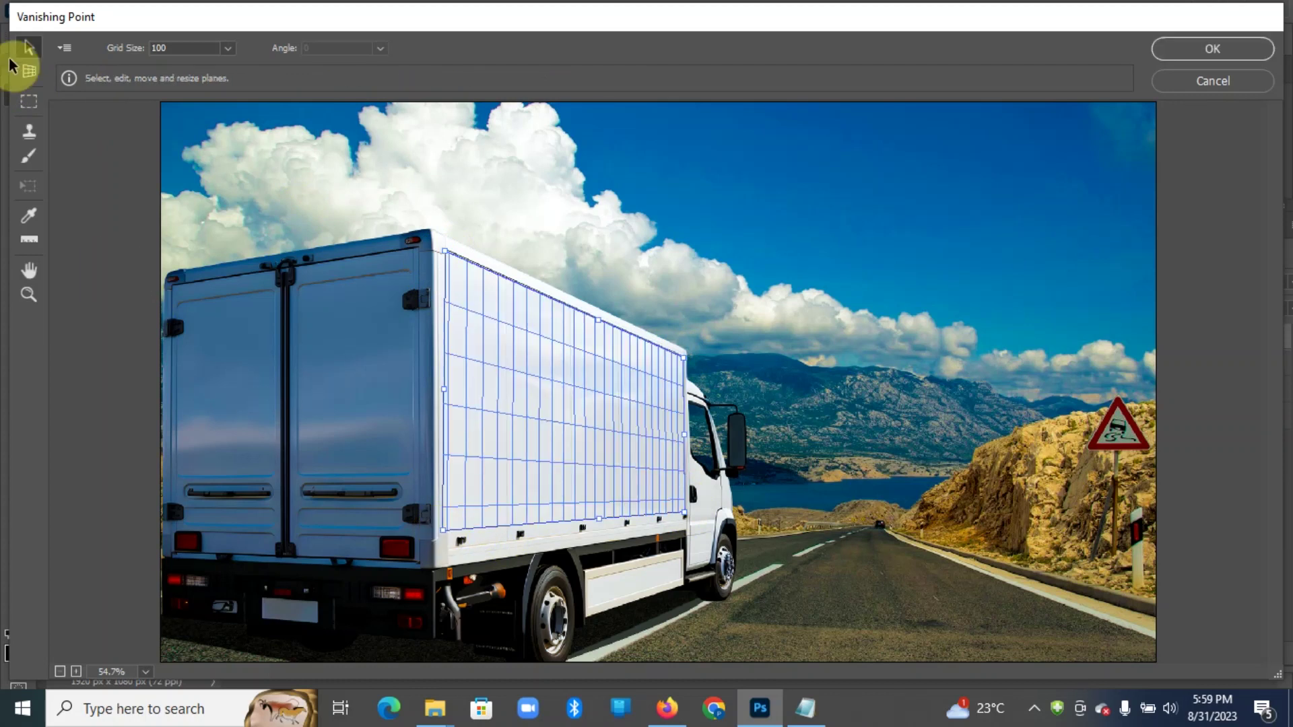
Step: Add a second perspective plane over the right rear door
left_click(29, 71)
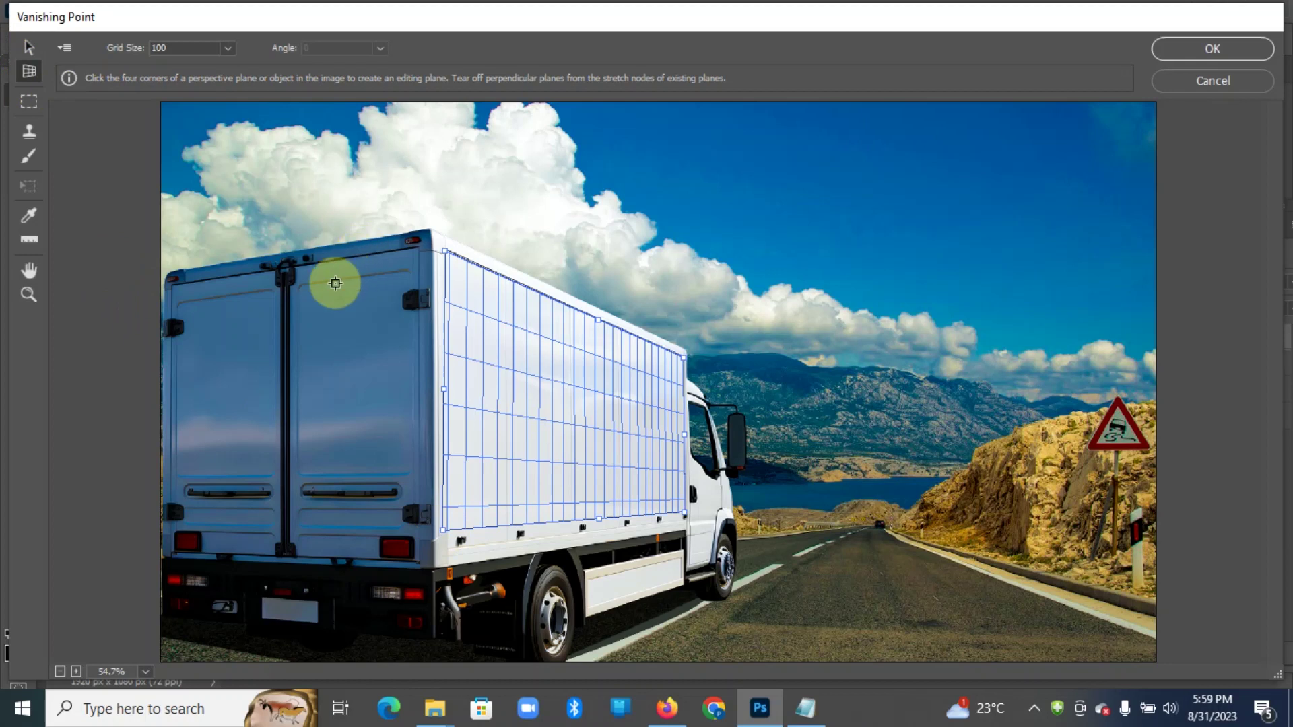
left_click(302, 287)
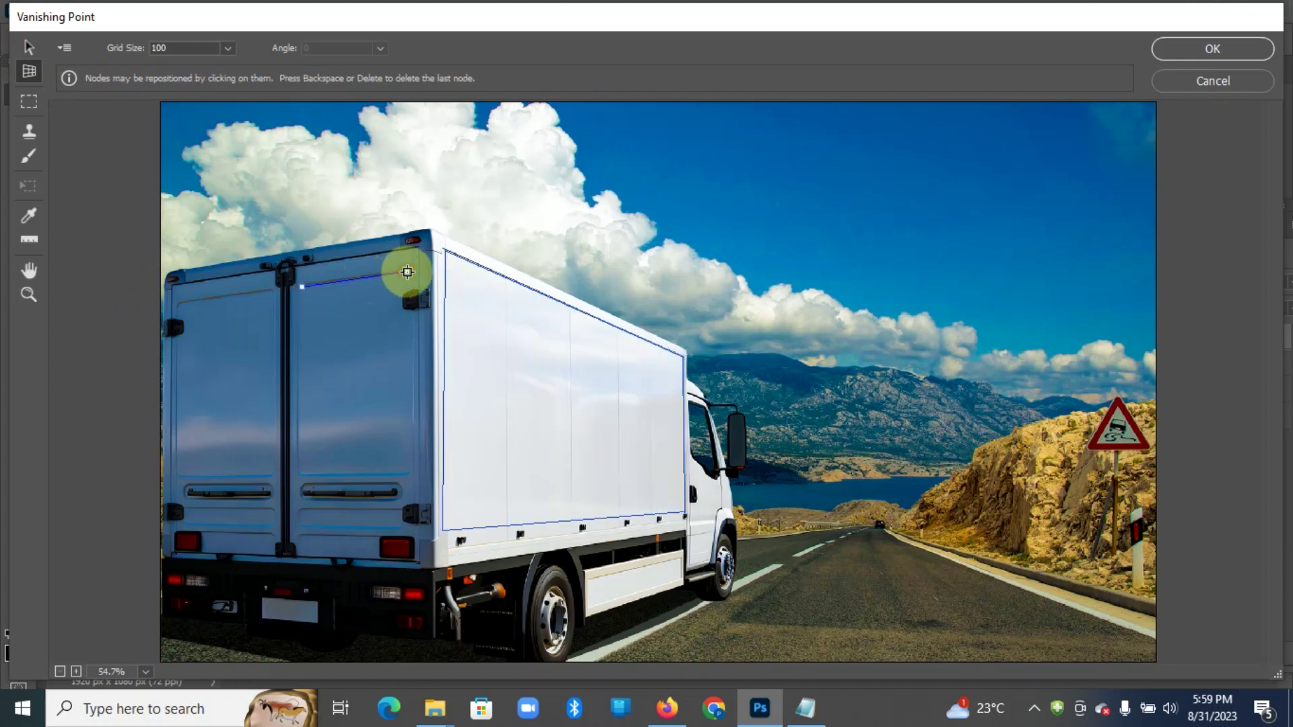
left_click(406, 271)
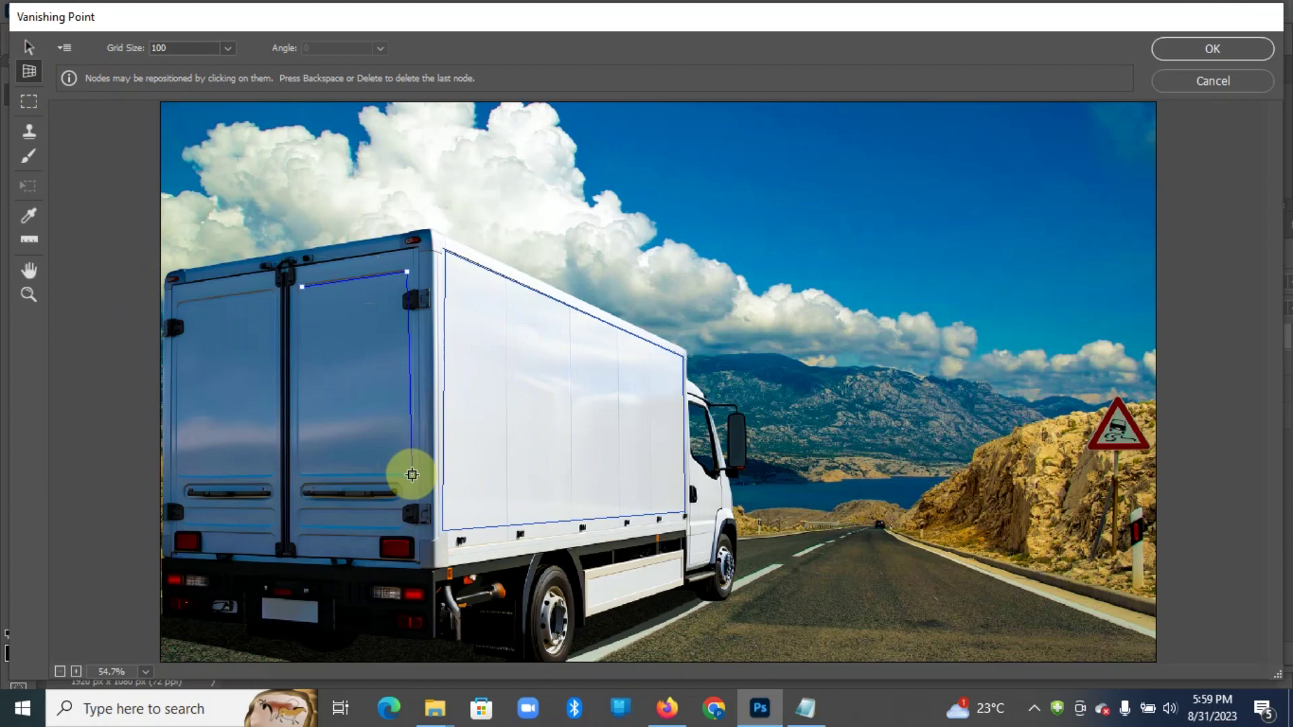
left_click(411, 475)
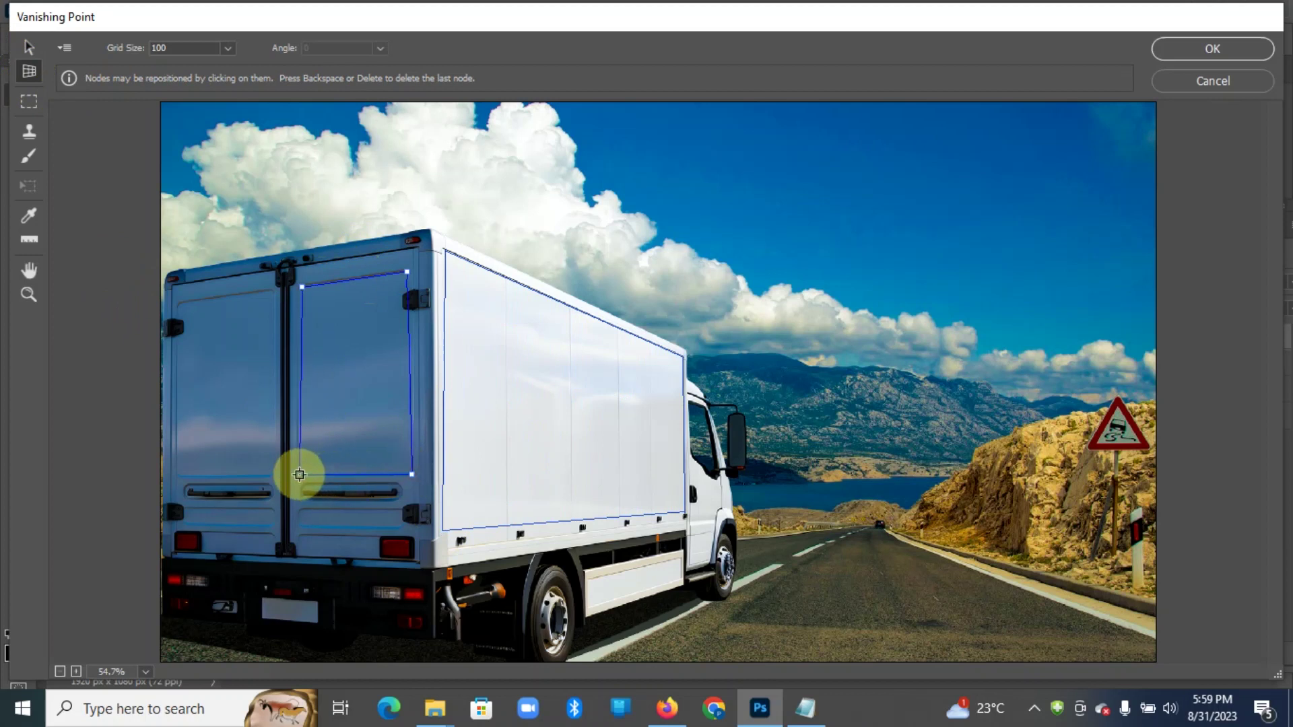
left_click(299, 474)
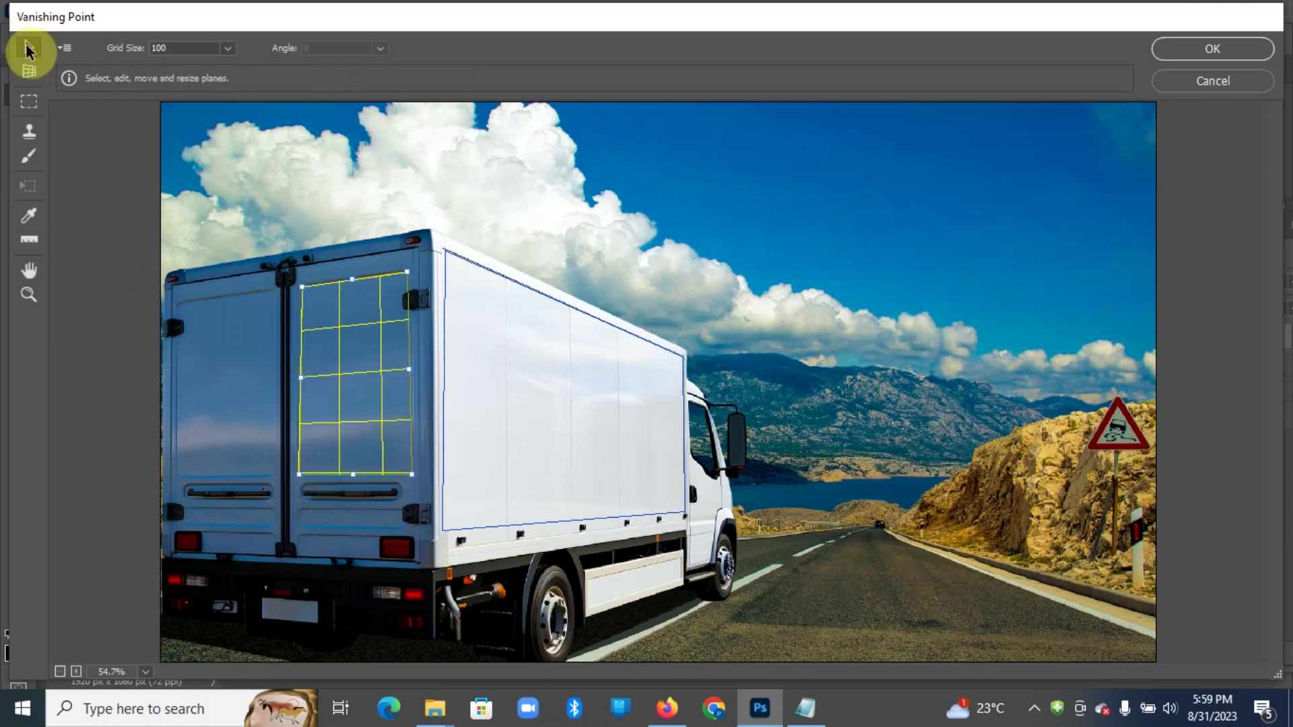
Step: Add a third perspective plane over the left rear door
left_click(29, 70)
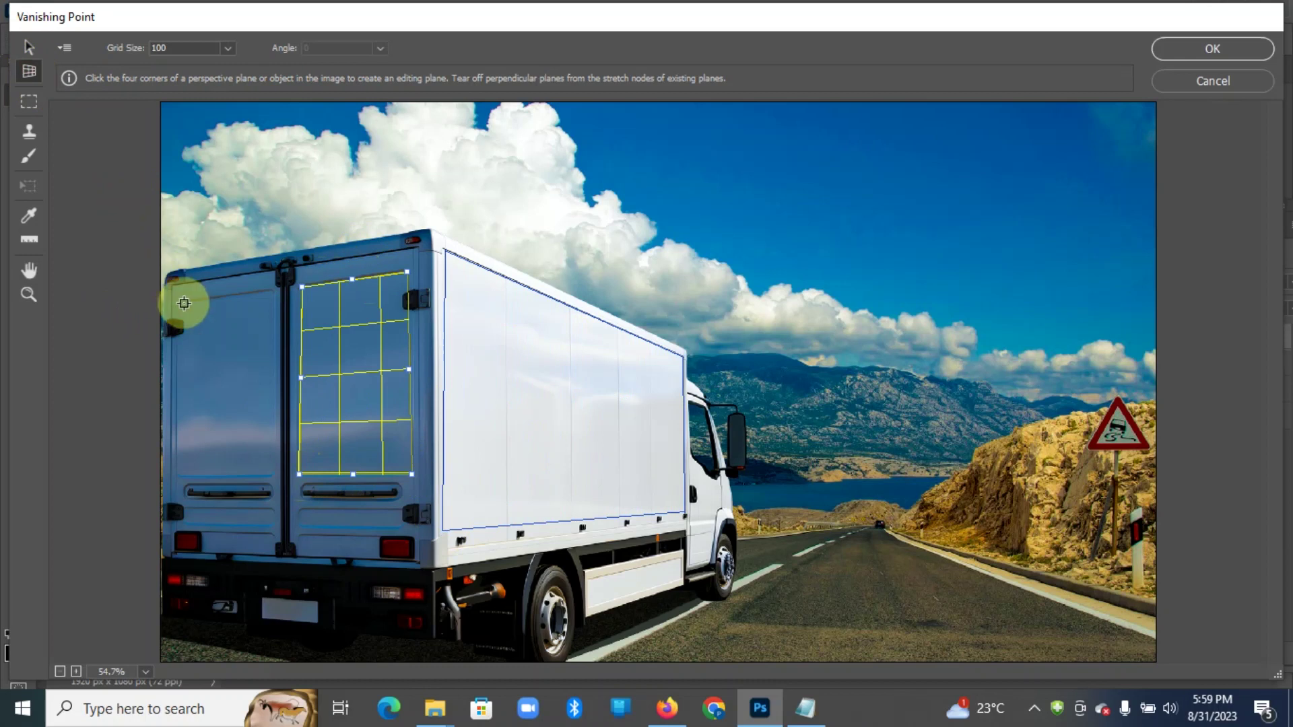
left_click(179, 305)
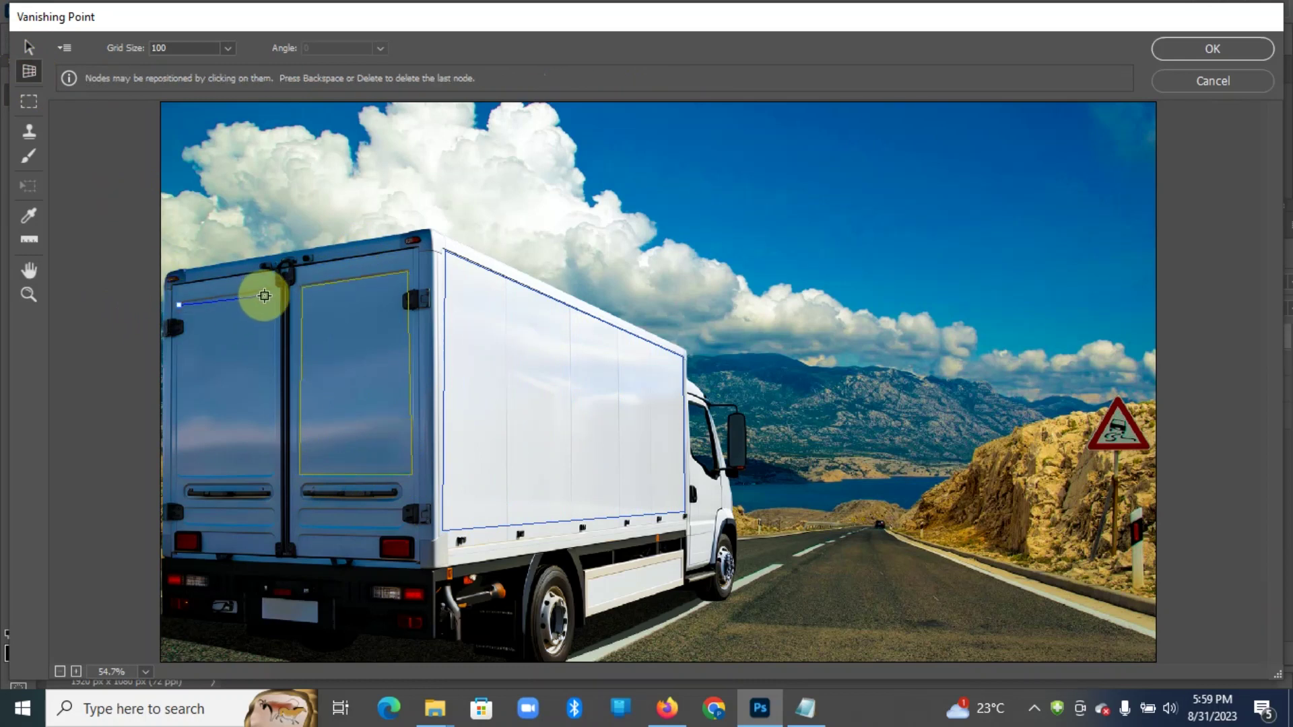
left_click(273, 290)
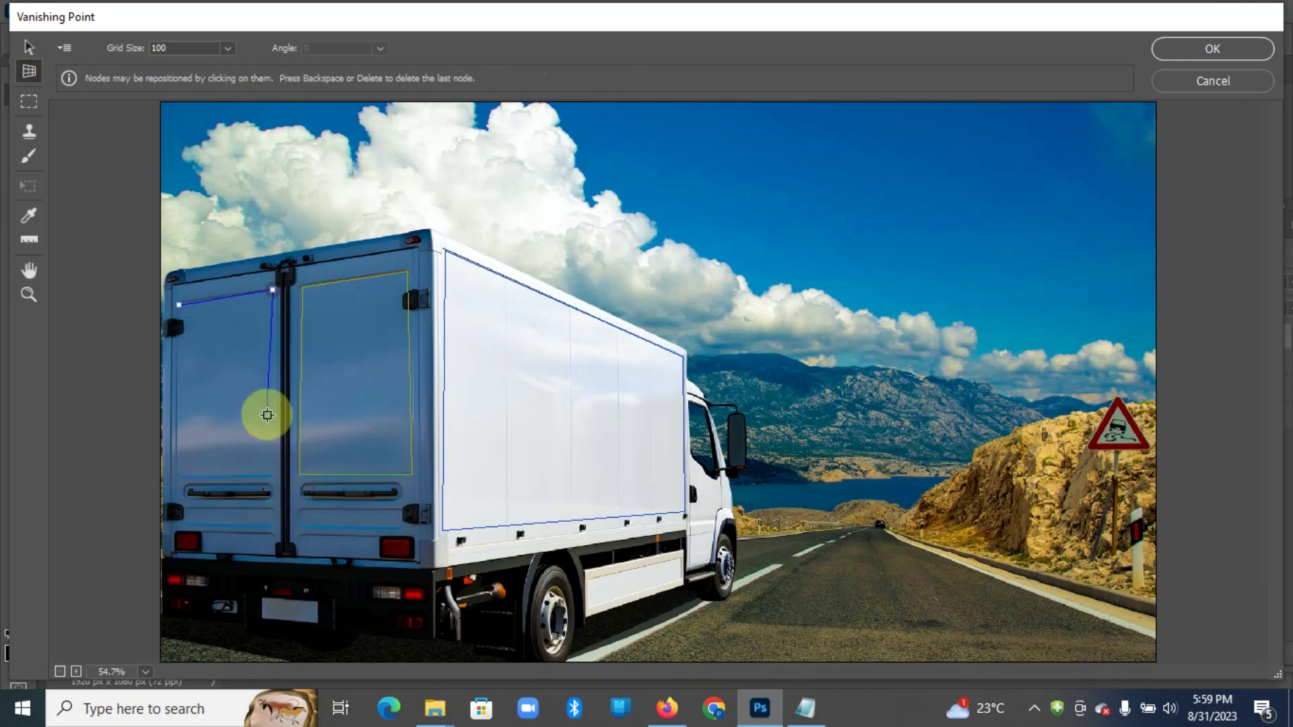
left_click(272, 473)
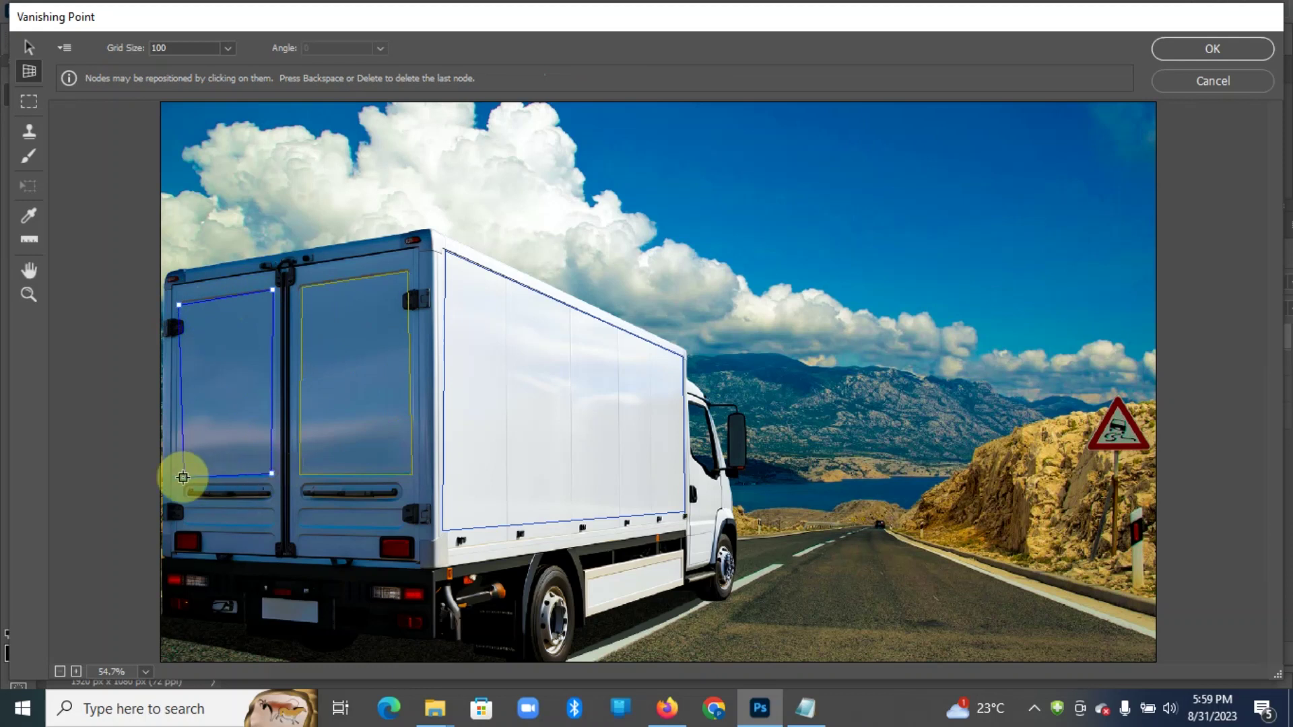
left_click(176, 476)
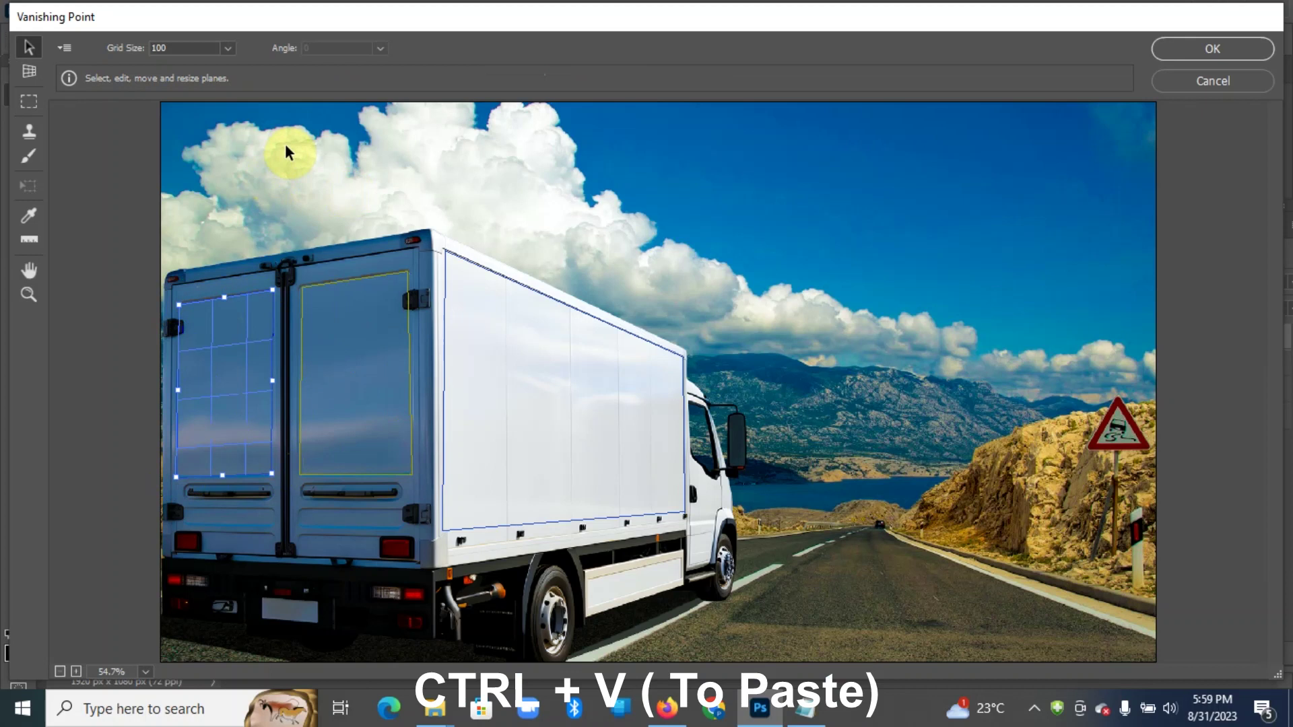
Step: Paste the banner, shrink it with the Transform tool, and drag it into the left door plane
key("ctrl+v")
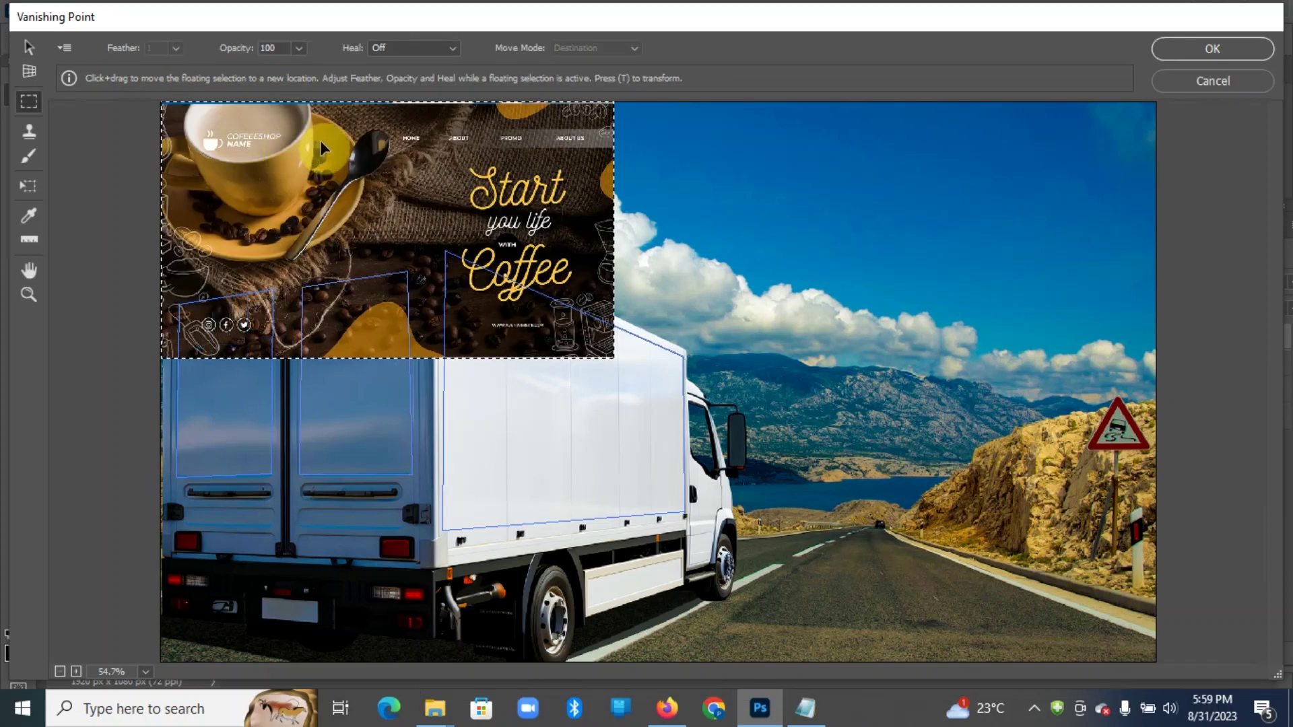
left_click(27, 188)
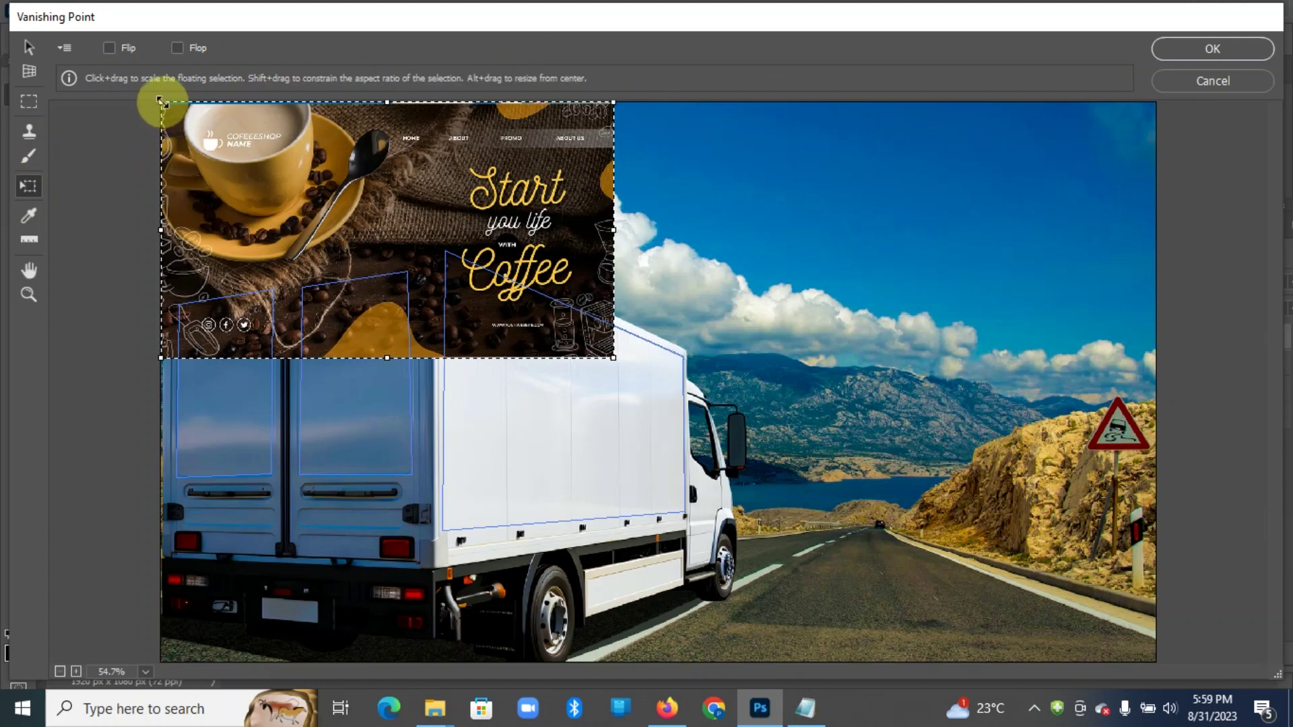
left_click_drag(159, 101, 248, 133)
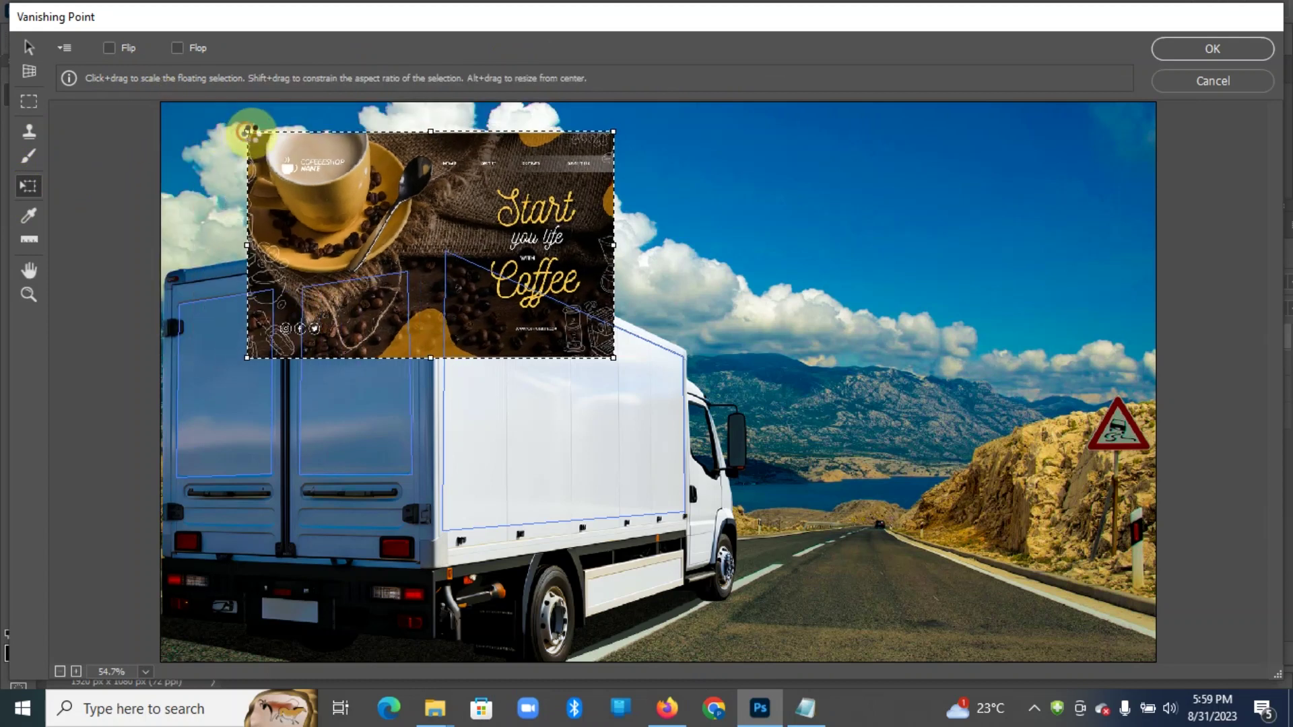
left_click_drag(399, 187, 315, 163)
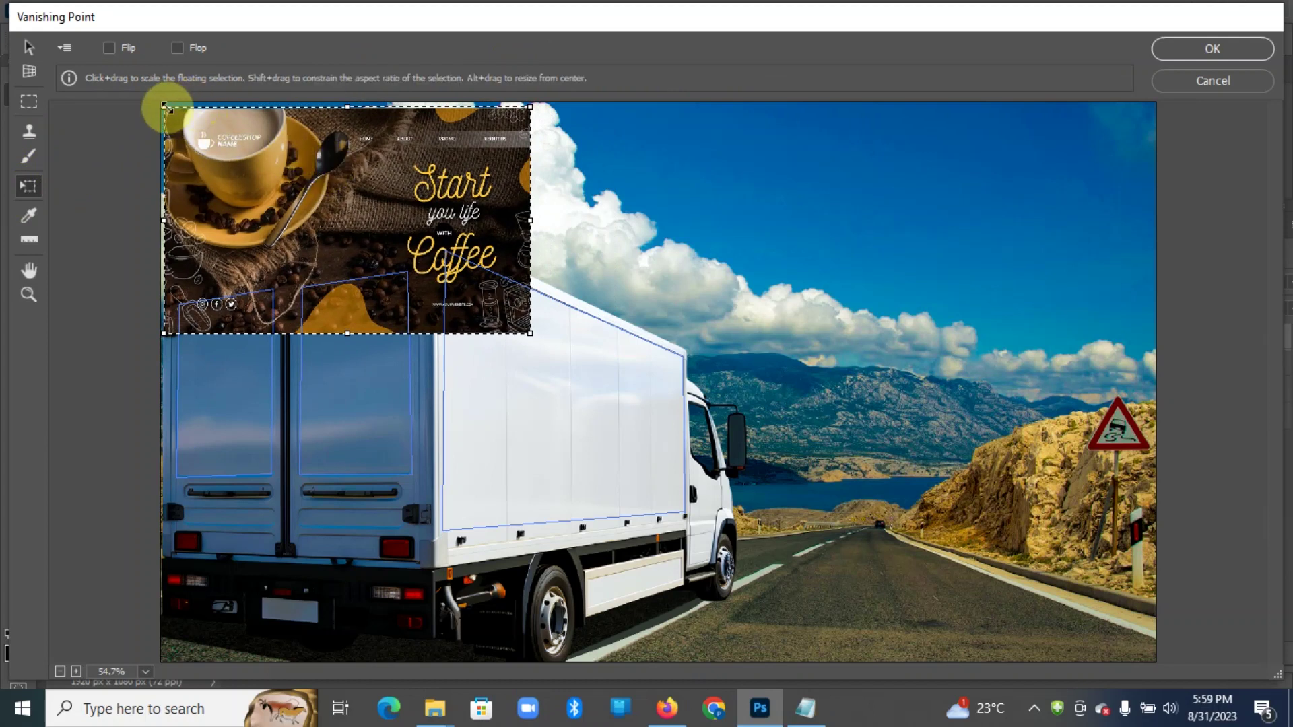
left_click_drag(165, 107, 177, 118)
mouse_move(278, 169)
left_mouse_down()
mouse_move(235, 312)
mouse_move(269, 354)
mouse_move(263, 384)
mouse_move(276, 282)
mouse_move(254, 350)
mouse_move(259, 371)
mouse_move(266, 360)
left_mouse_up()
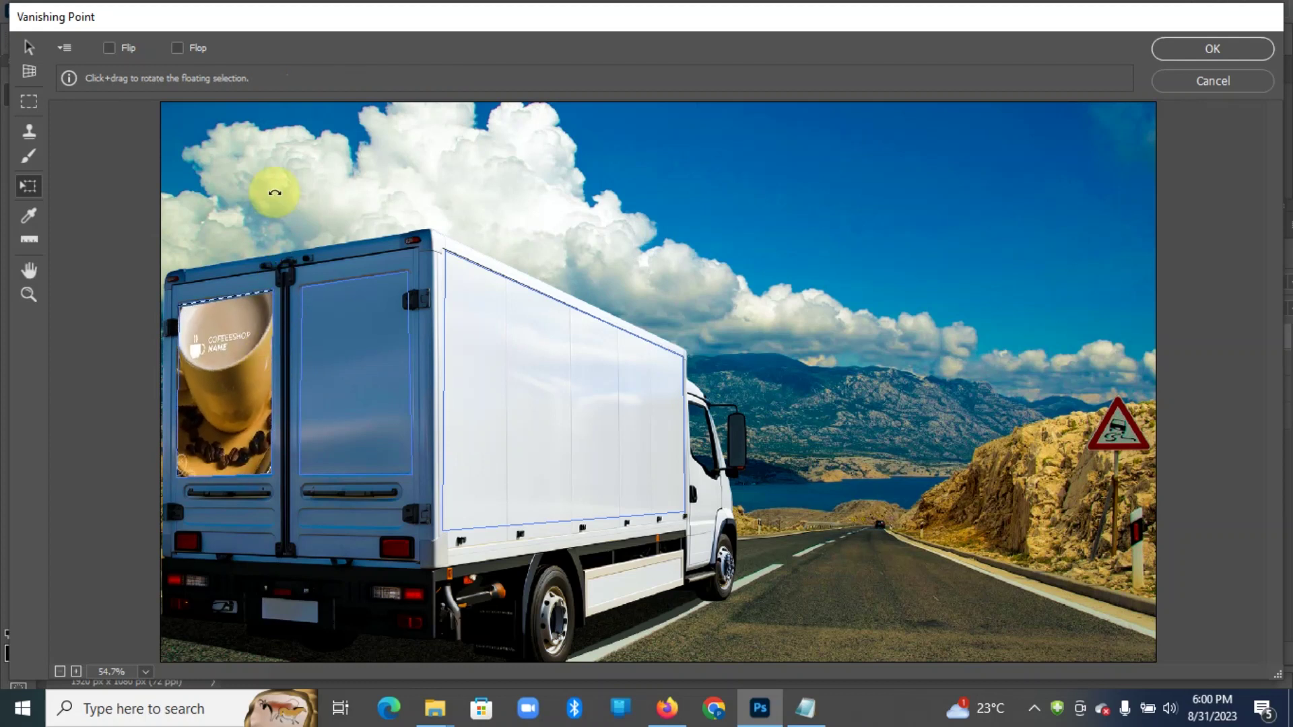
Step: Paste a second banner copy, shrink it, and fit it into the right door plane
key("ctrl+v")
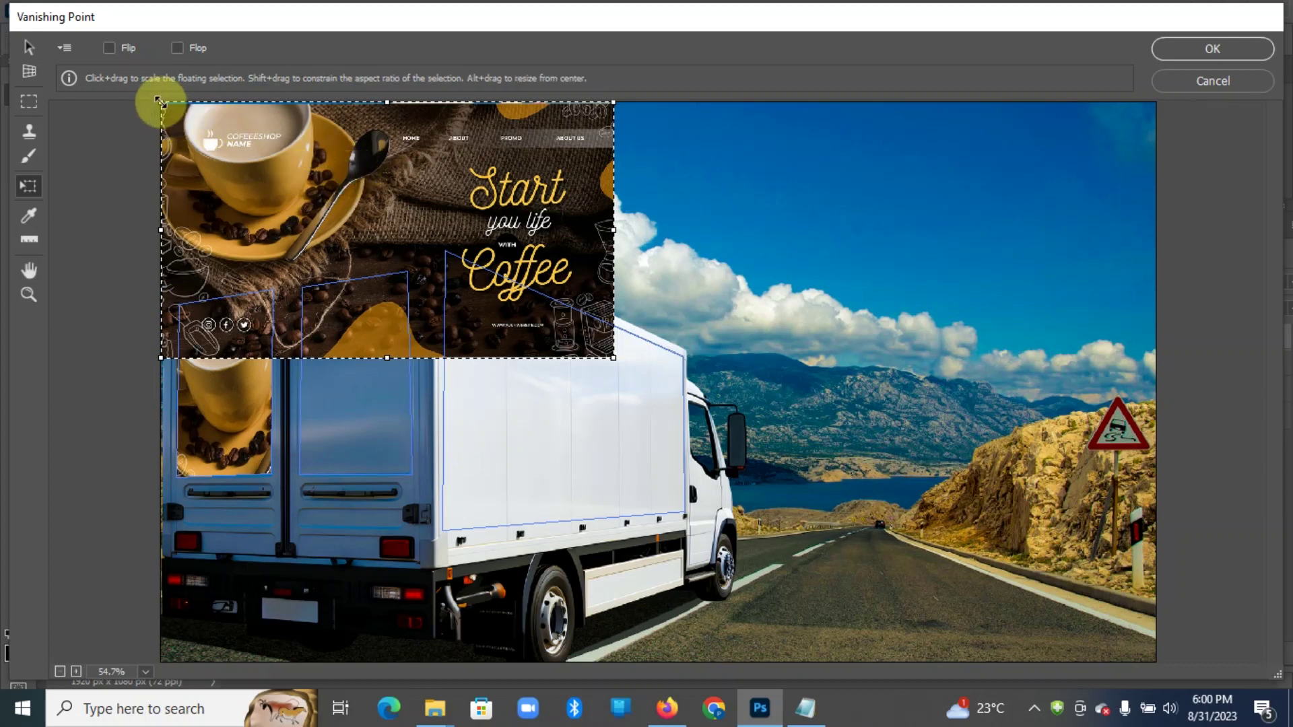
left_click_drag(159, 102, 256, 141)
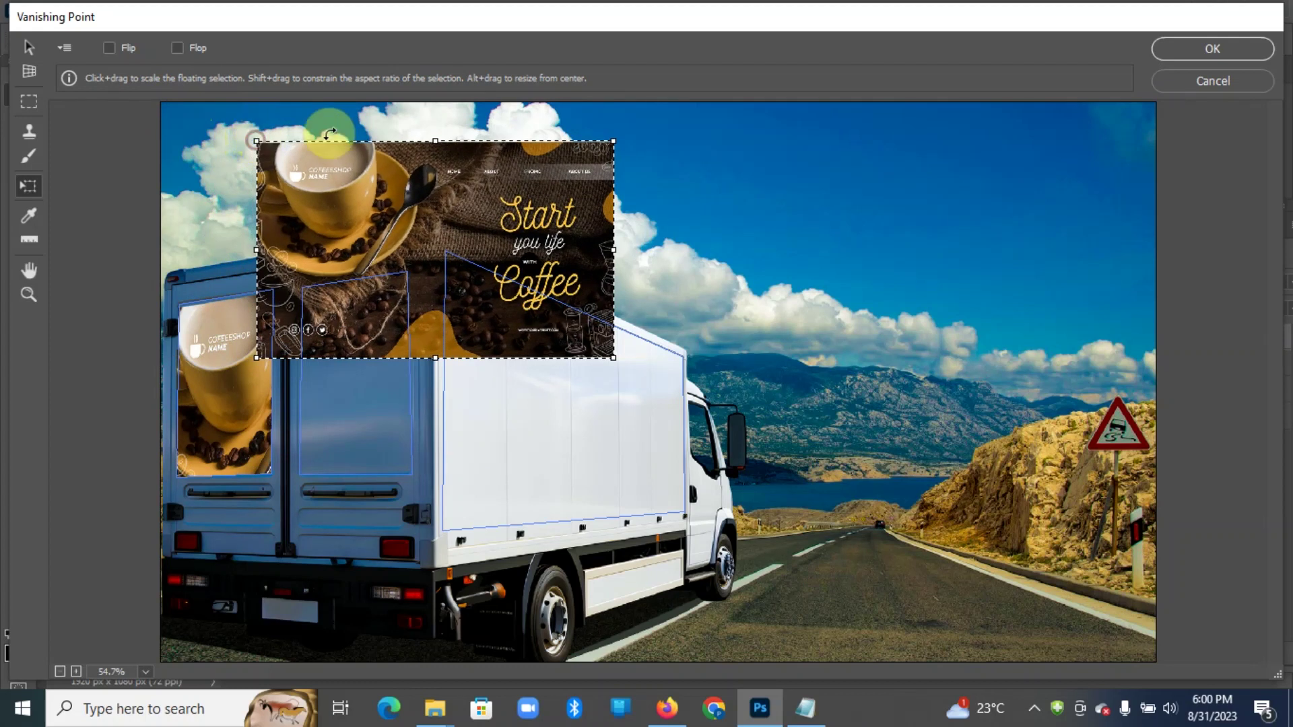
mouse_move(456, 201)
left_mouse_down()
mouse_move(326, 263)
mouse_move(296, 294)
left_mouse_up()
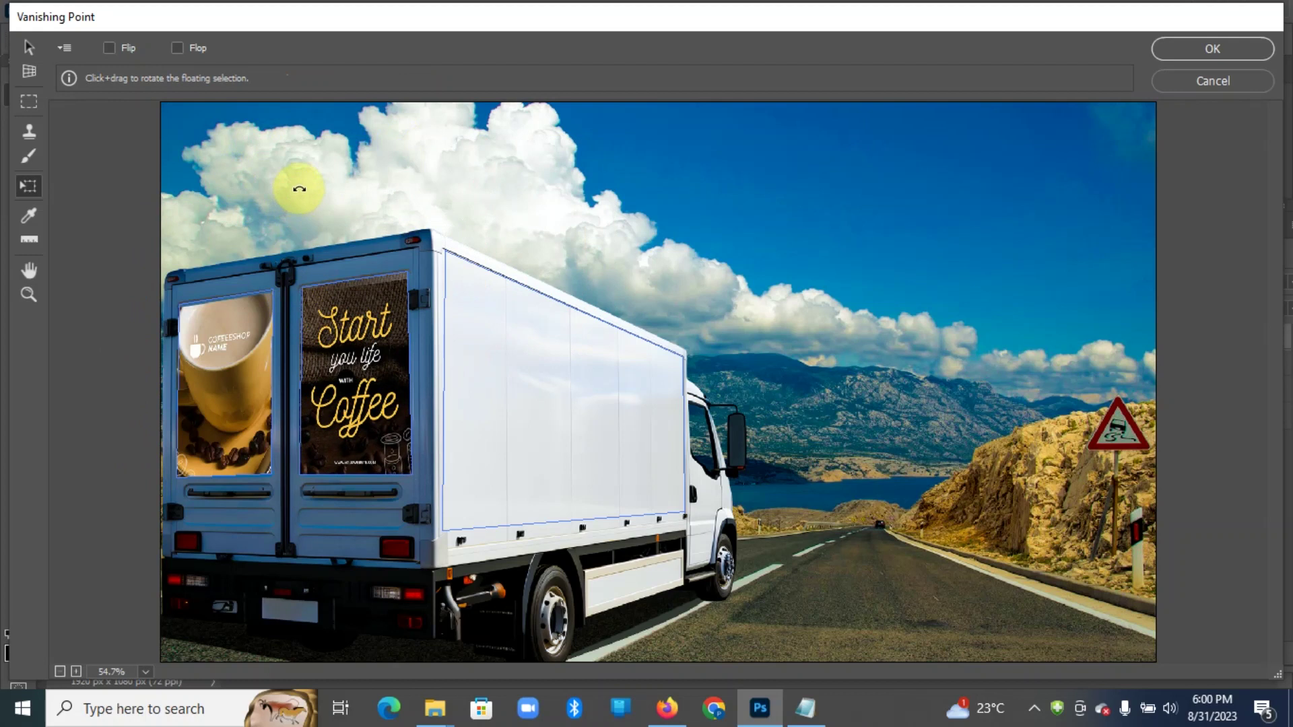
Step: Paste a third banner copy, fit it to the side panel showing cup and name, and apply
key("ctrl+v")
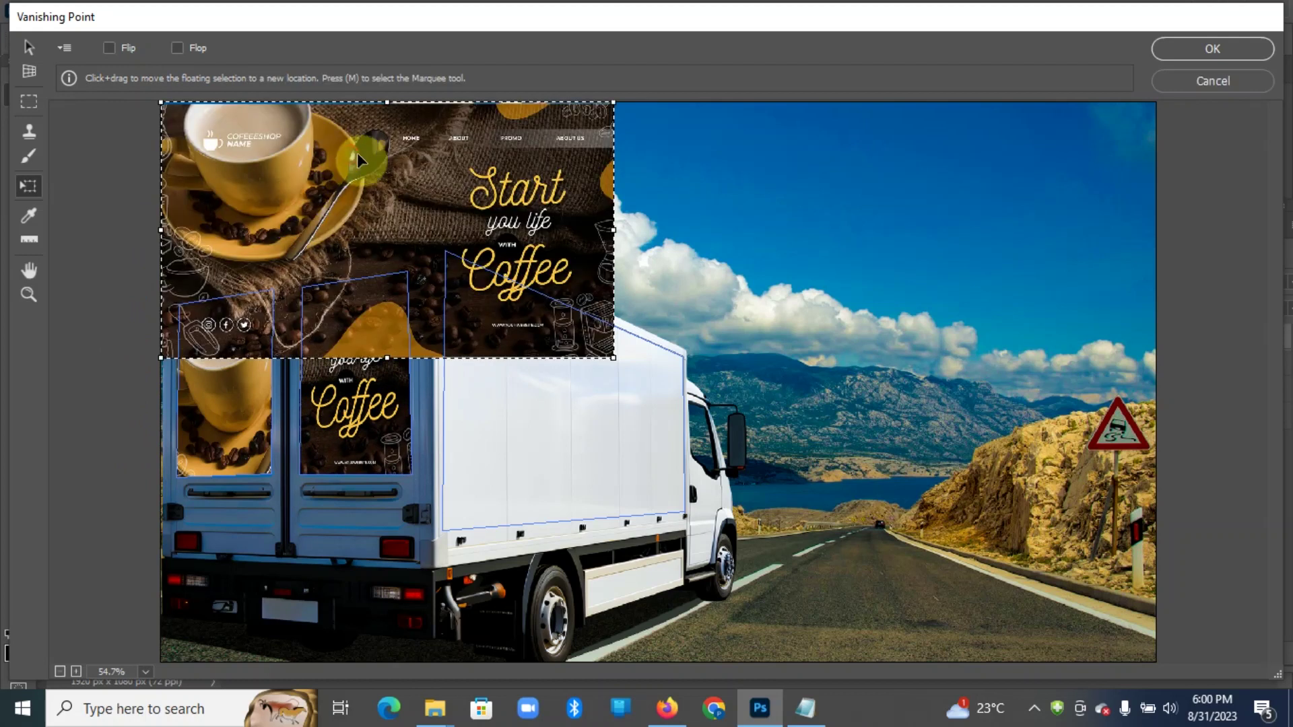
mouse_move(356, 153)
left_mouse_down()
mouse_move(516, 140)
mouse_move(518, 200)
left_mouse_up()
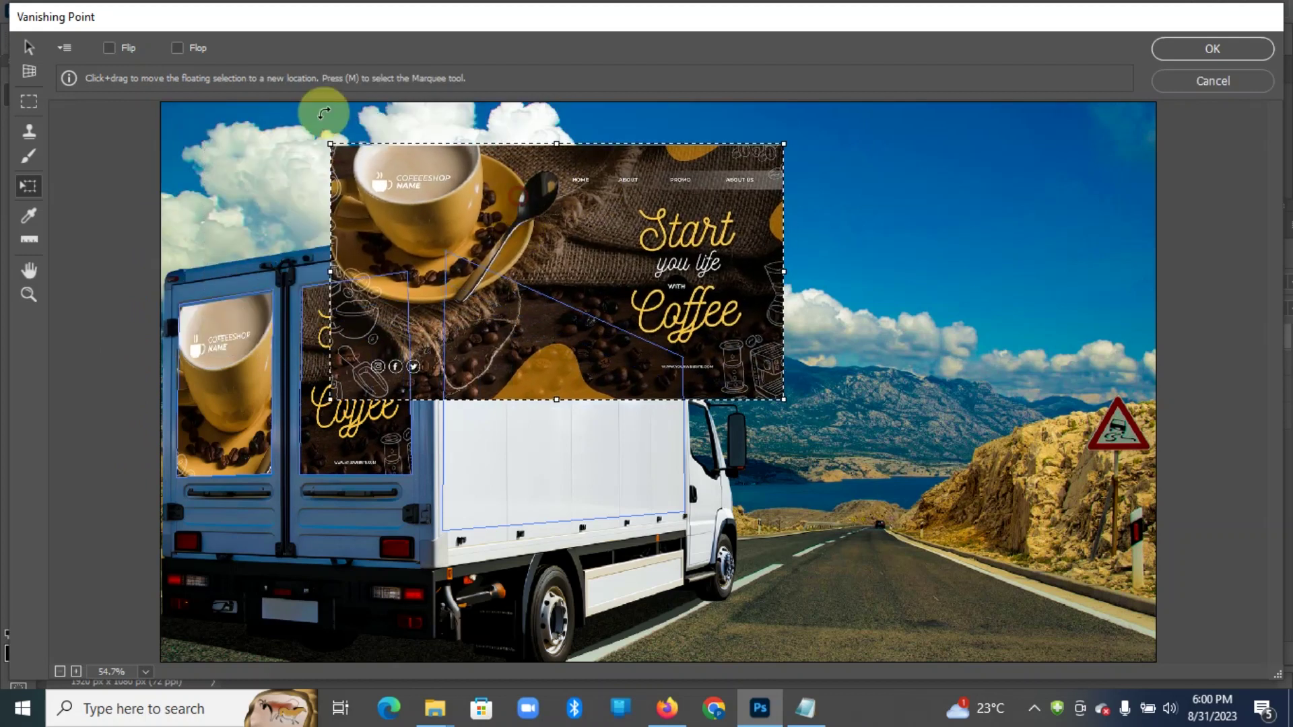
left_click_drag(330, 141, 360, 173)
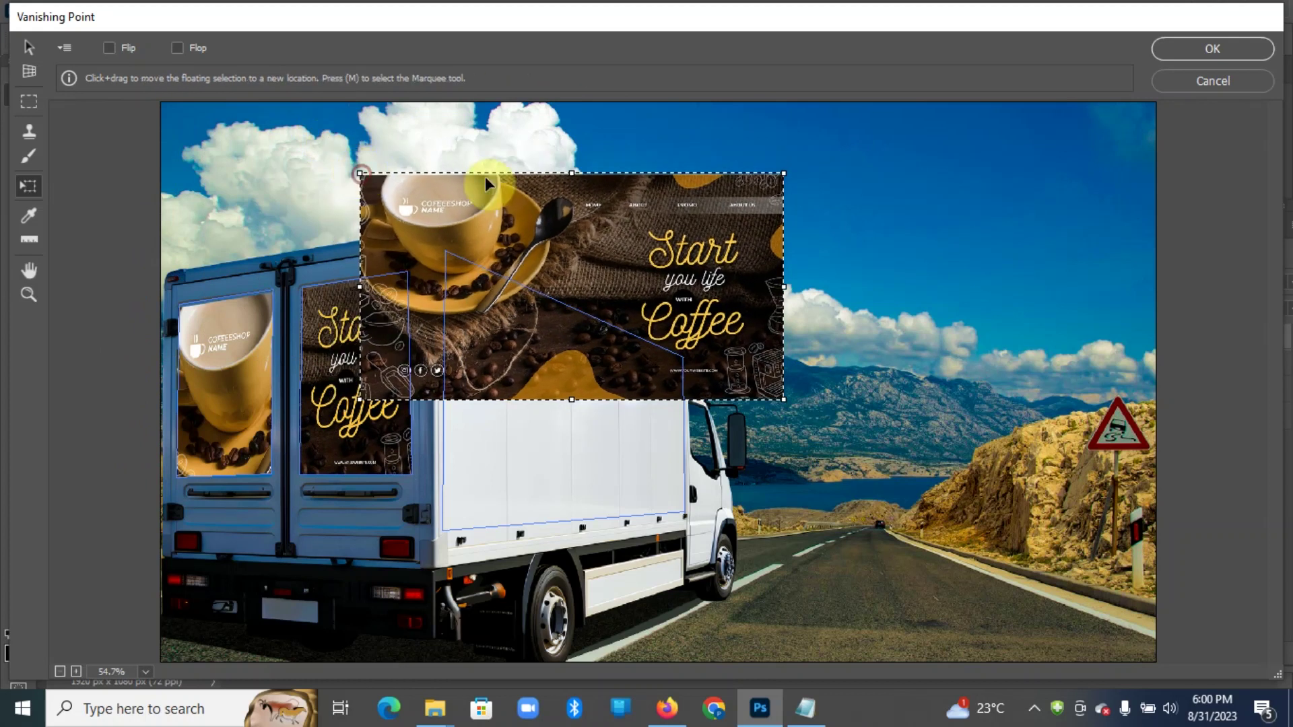
left_click_drag(555, 209, 581, 361)
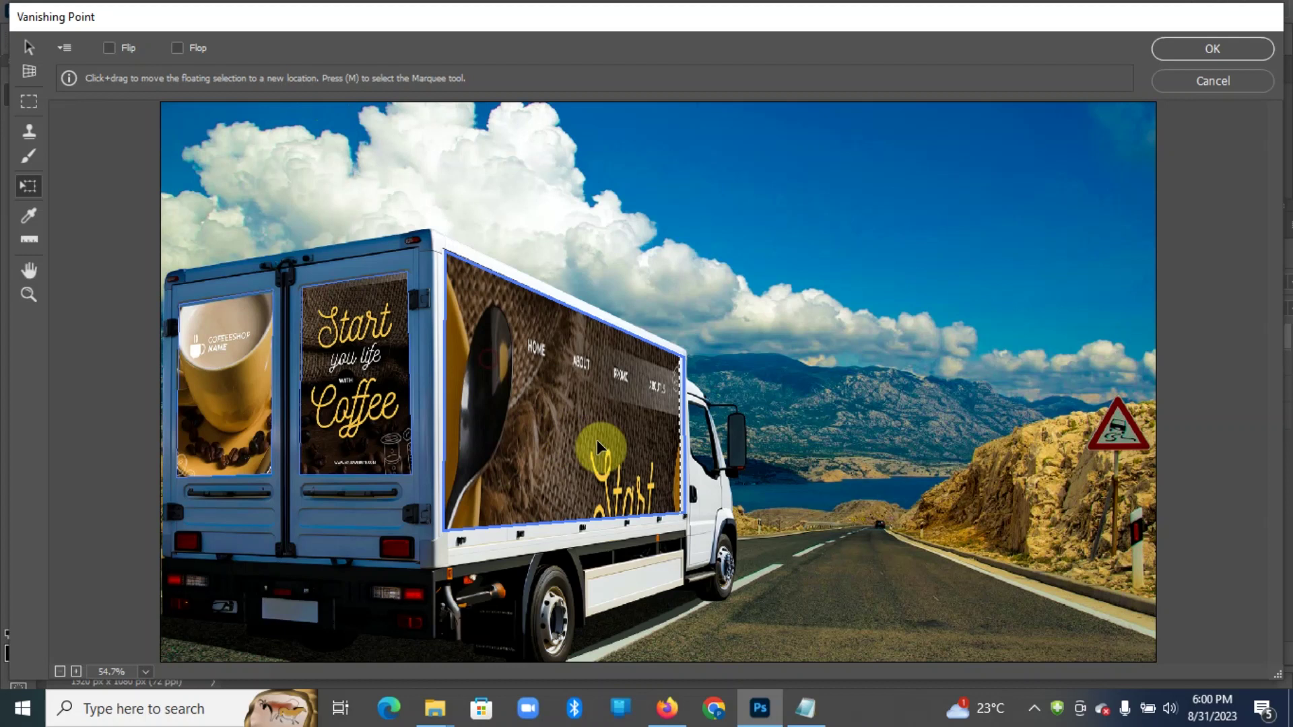
mouse_move(581, 360)
left_mouse_down()
mouse_move(547, 372)
mouse_move(529, 295)
left_mouse_up()
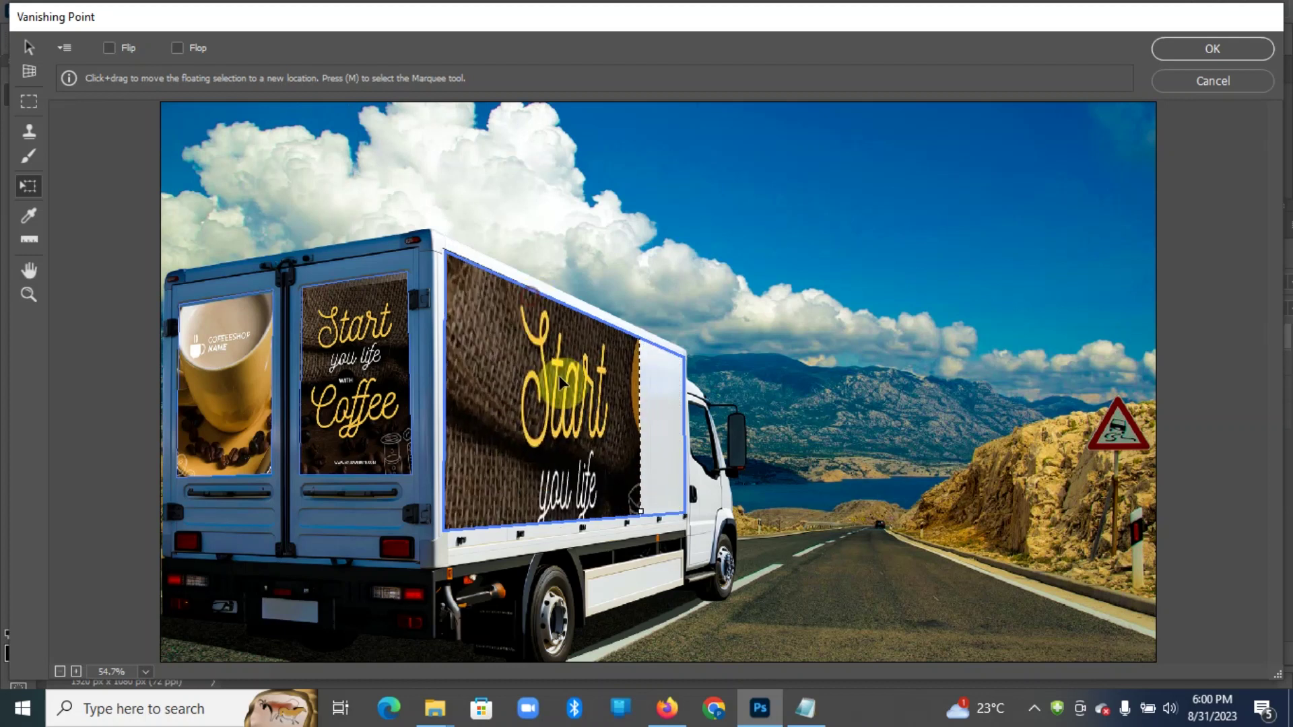
mouse_move(561, 426)
left_mouse_down()
mouse_move(608, 379)
mouse_move(617, 340)
mouse_move(563, 458)
mouse_move(574, 519)
mouse_move(534, 422)
mouse_move(512, 466)
mouse_move(520, 558)
mouse_move(526, 485)
mouse_move(552, 466)
mouse_move(589, 476)
mouse_move(520, 458)
mouse_move(550, 462)
left_mouse_up()
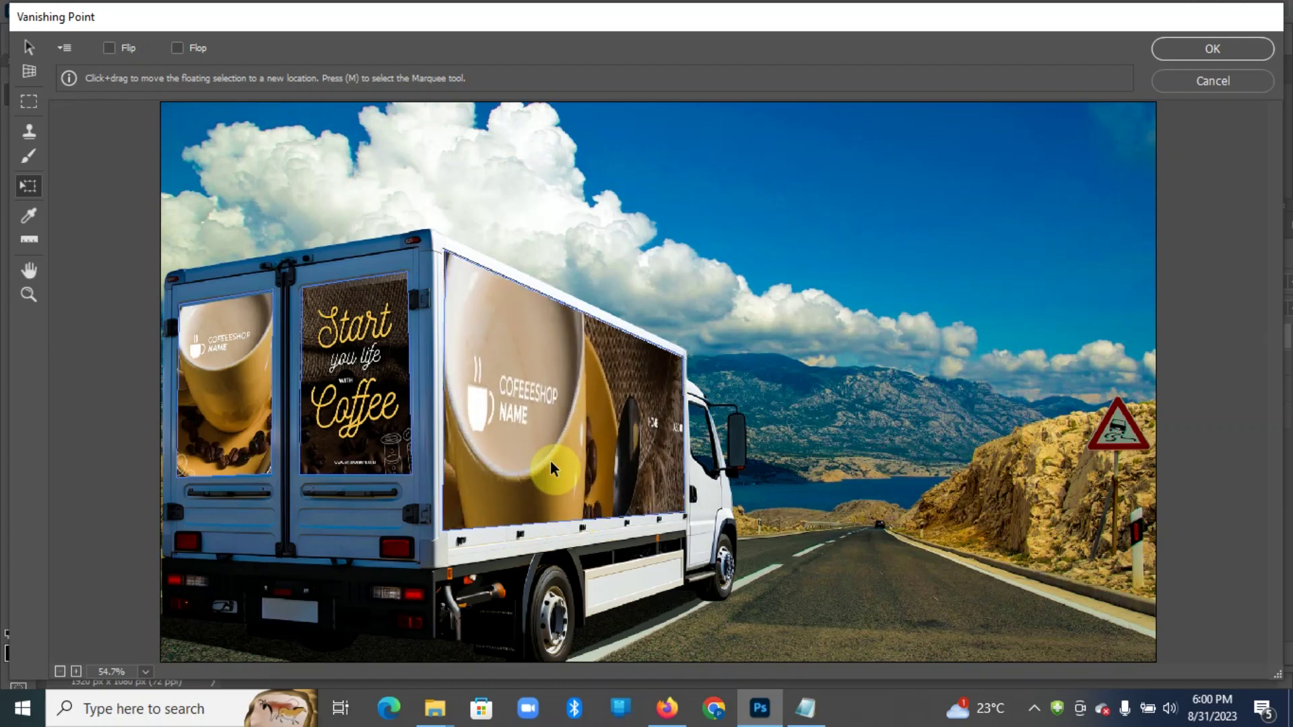
left_click(1225, 48)
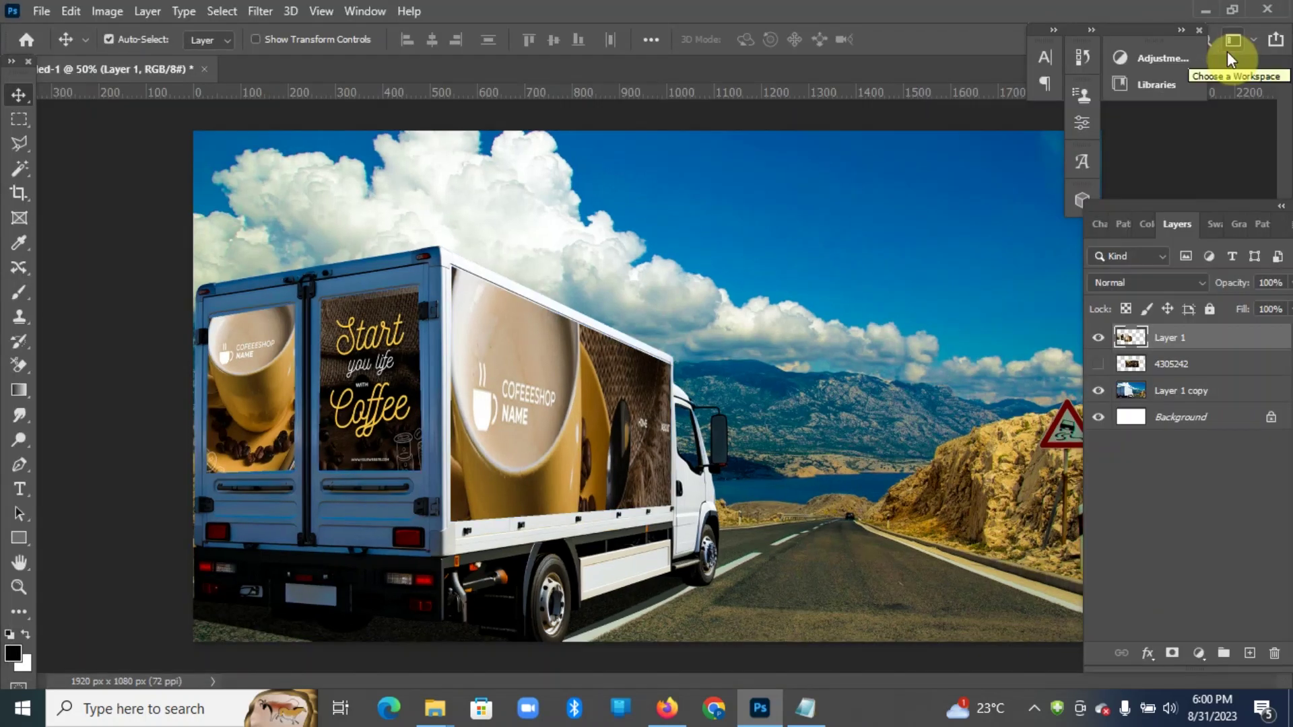
Step: Set the banner layer's blend mode to Multiply, then zoom in and back out to check
left_click(1201, 284)
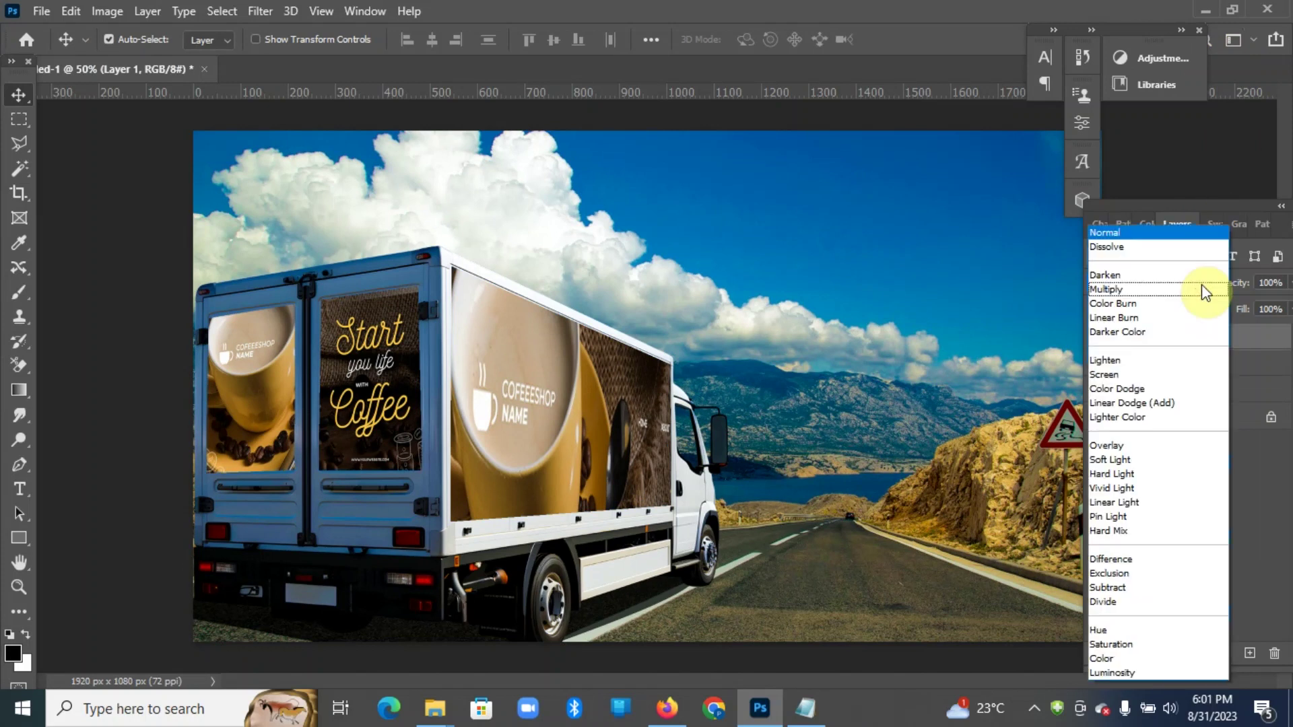
left_click(1117, 288)
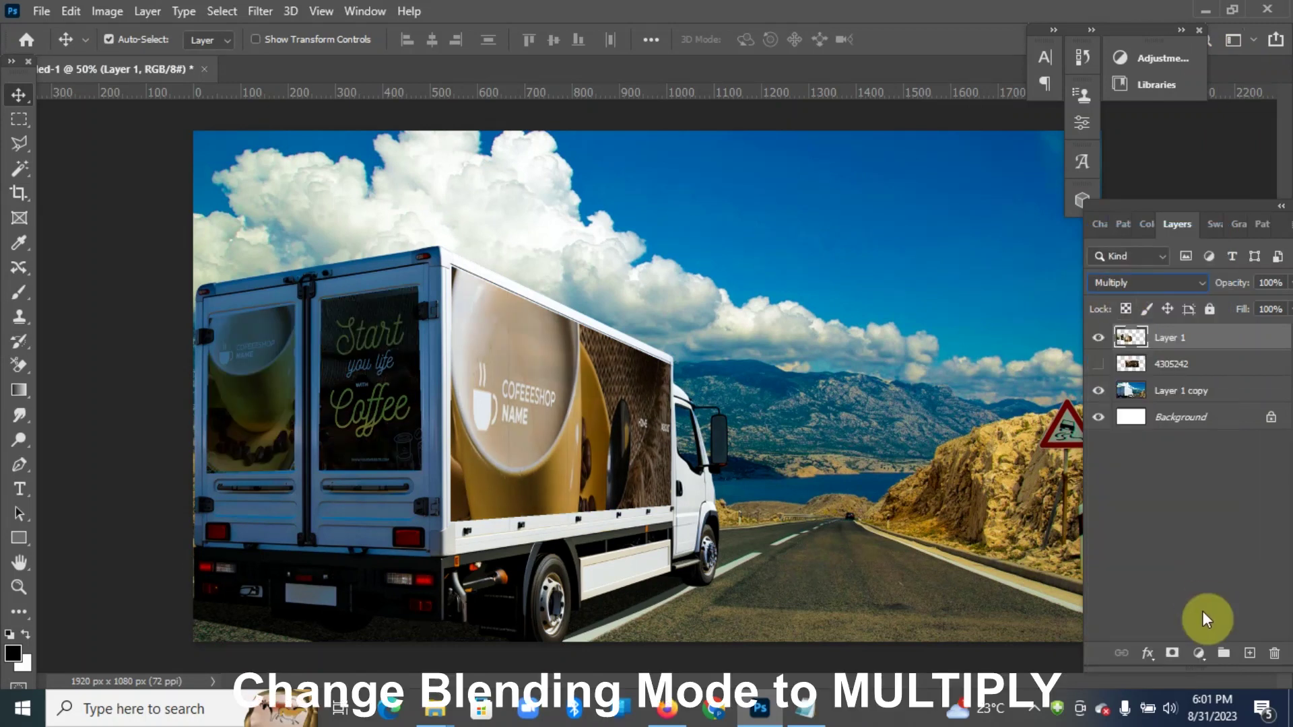
key("ctrl")
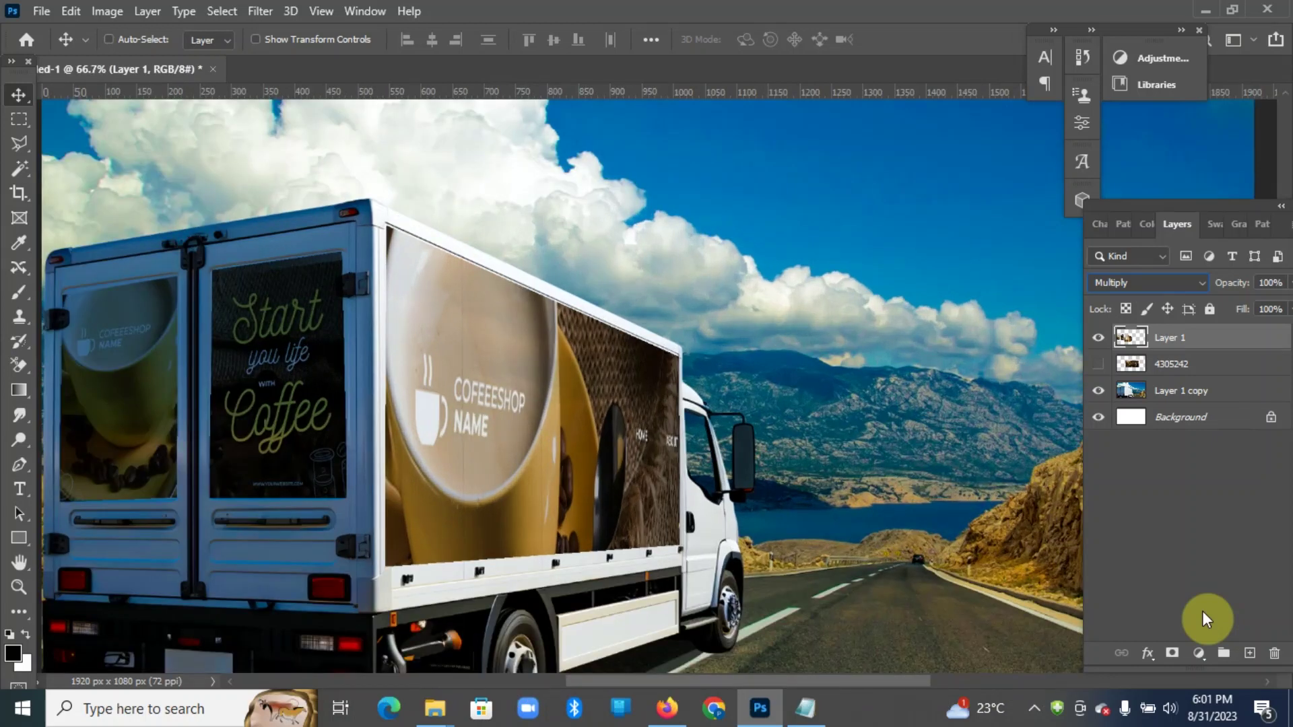
key("ctrl+minus")
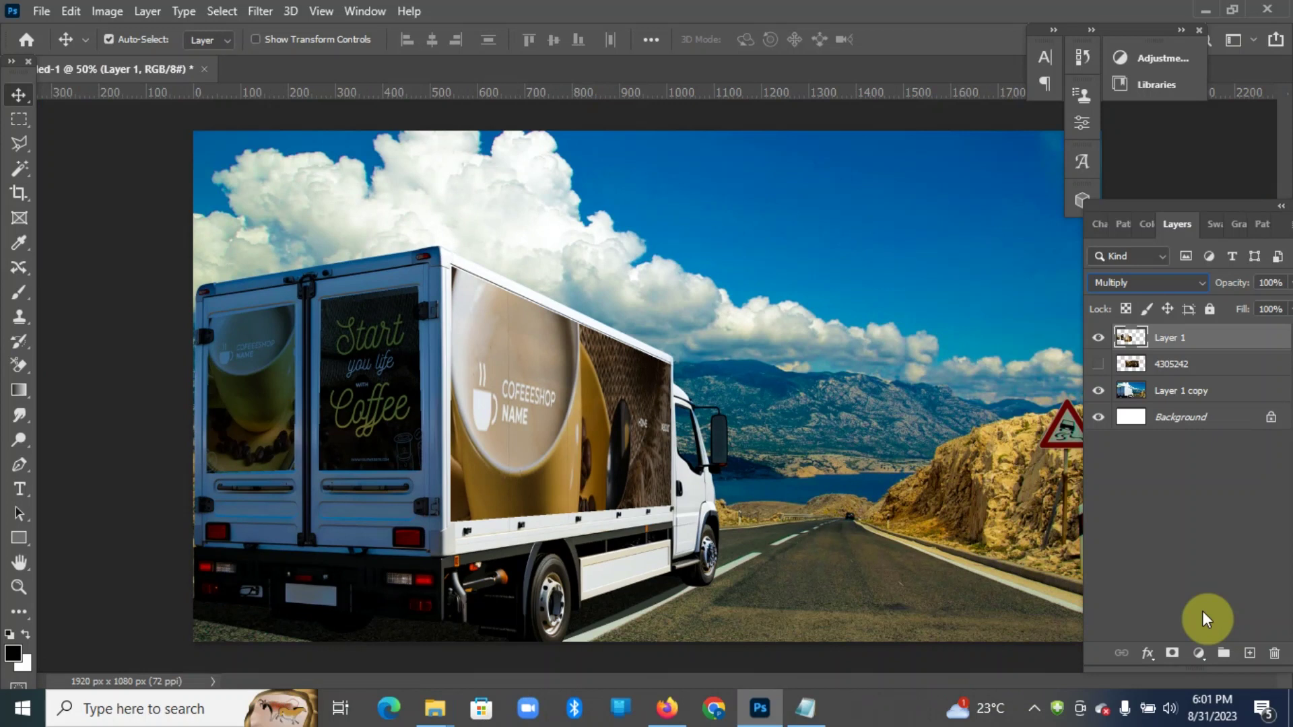